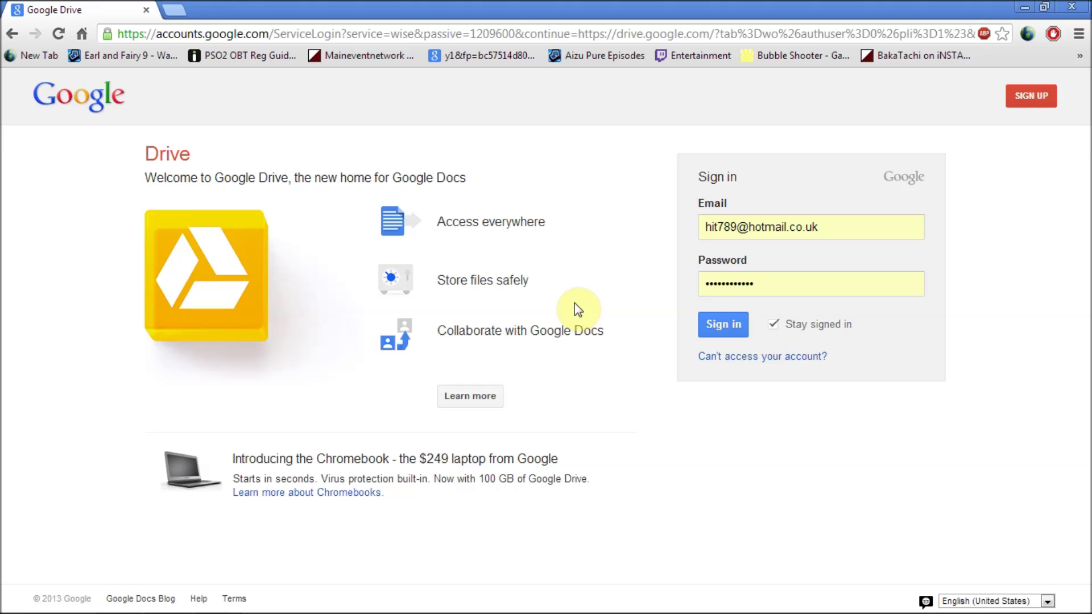
Look over the Google Drive sign-up form, then go back to the sign-in page
{"action": "left_click", "coordinate": [1027, 102]}
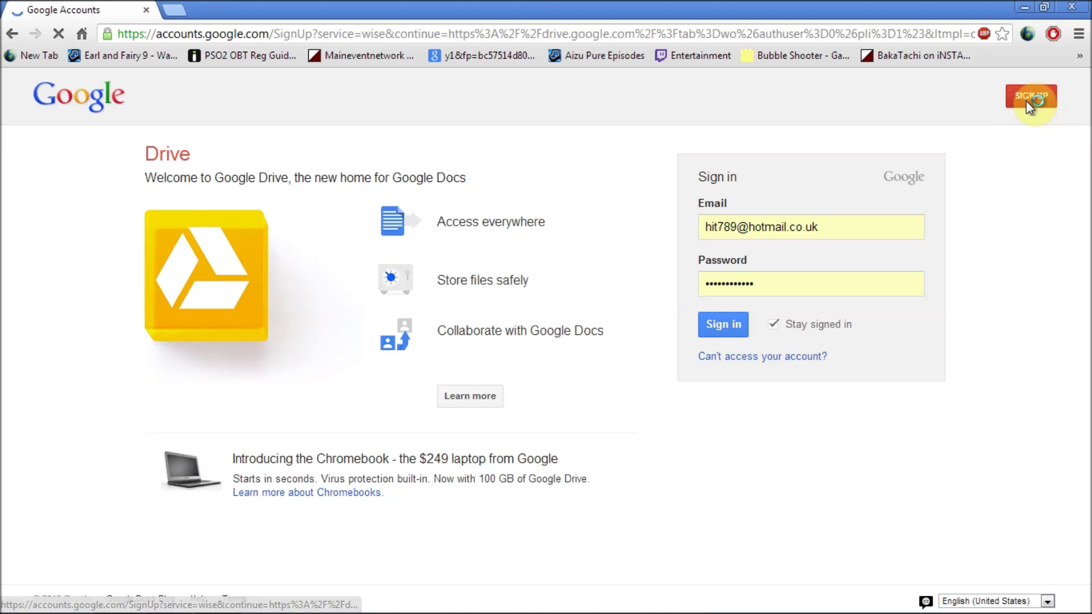
{"action": "scroll", "coordinate": [1088, 190], "scroll_direction": "down", "scroll_amount": 4}
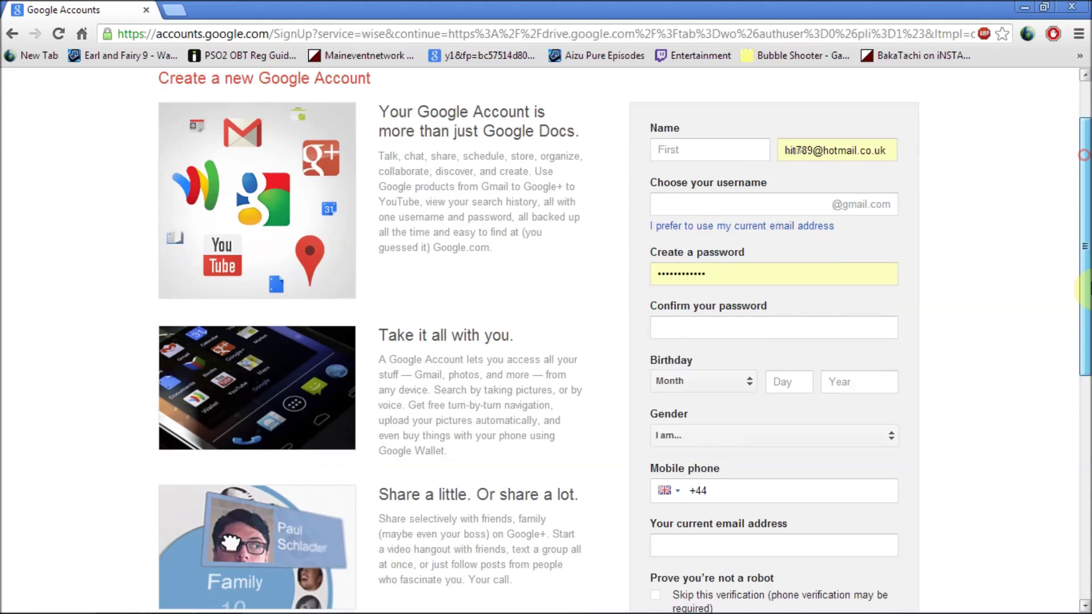
{"action": "scroll", "coordinate": [1088, 376], "scroll_direction": "down", "scroll_amount": 4}
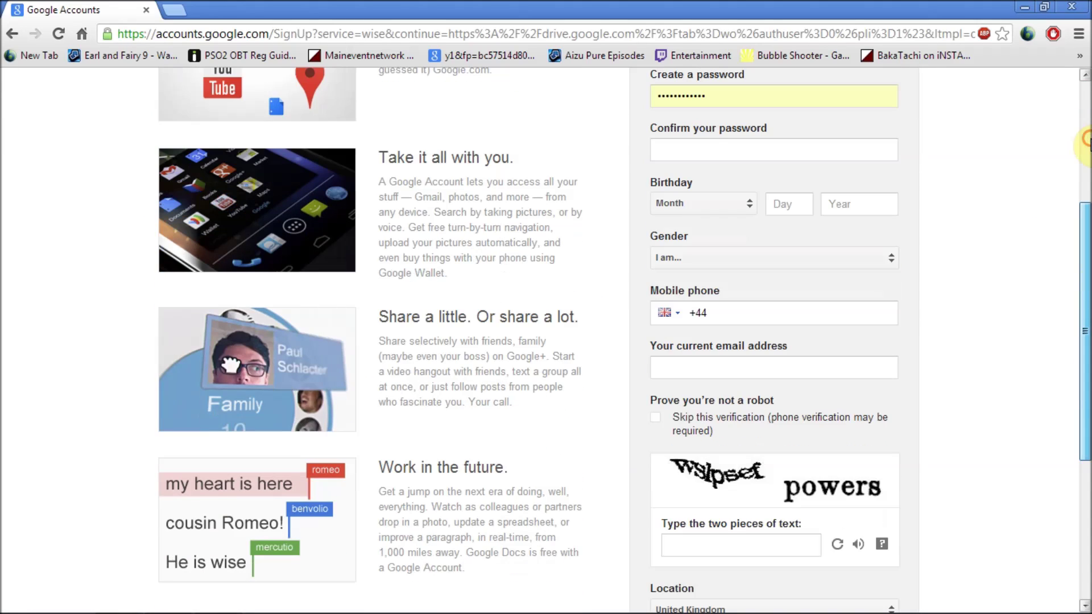
{"action": "left_click", "coordinate": [12, 38]}
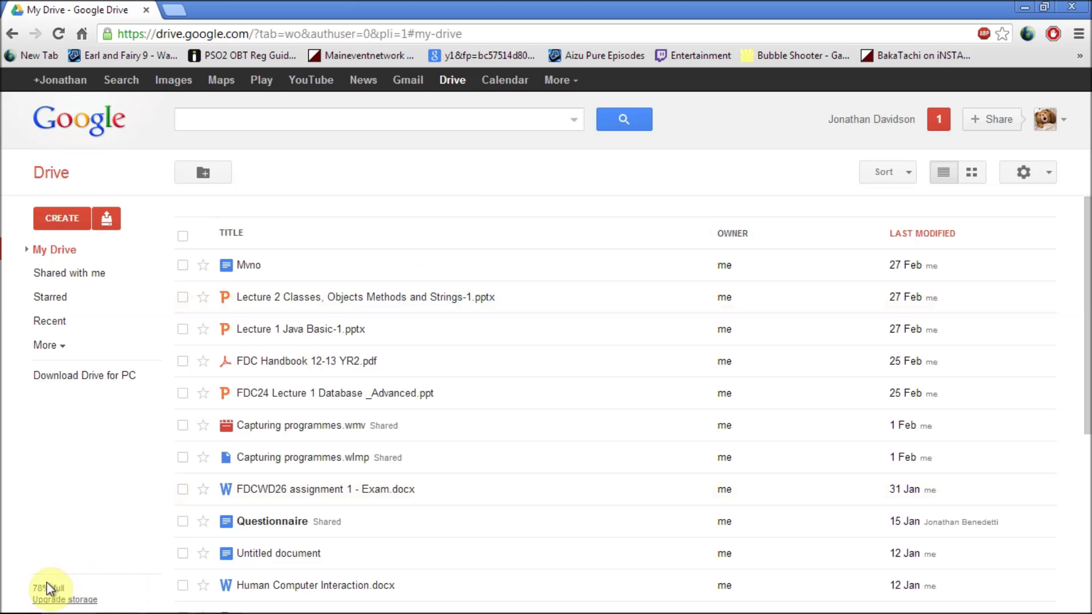
Open the storage upgrade page comparing the 25 GB and 100 GB plans, then close it
{"action": "mouse_move", "coordinate": [44, 590]}
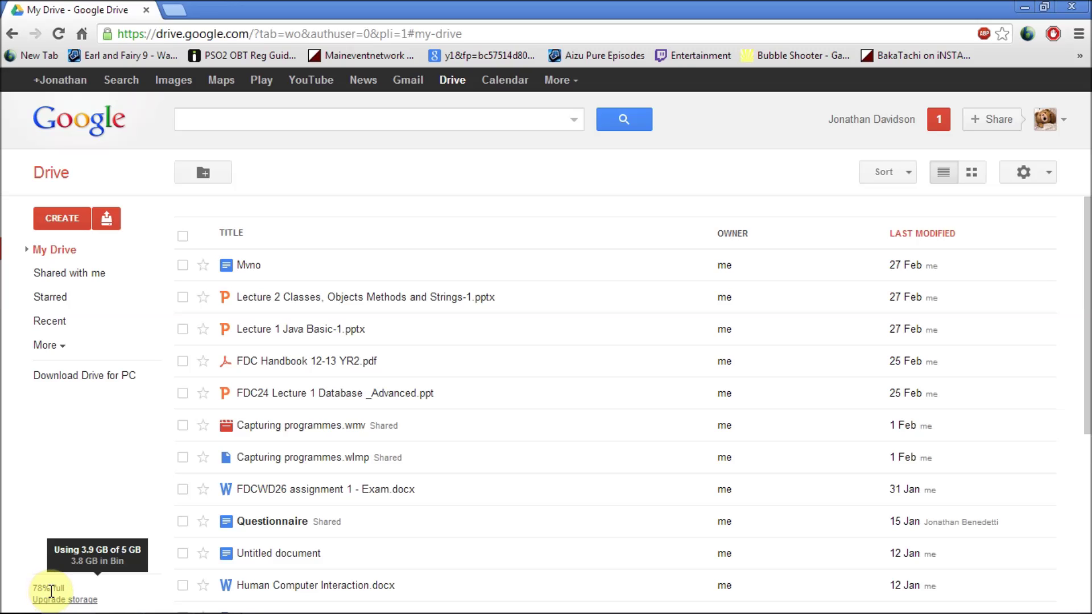
{"action": "left_click", "coordinate": [57, 600]}
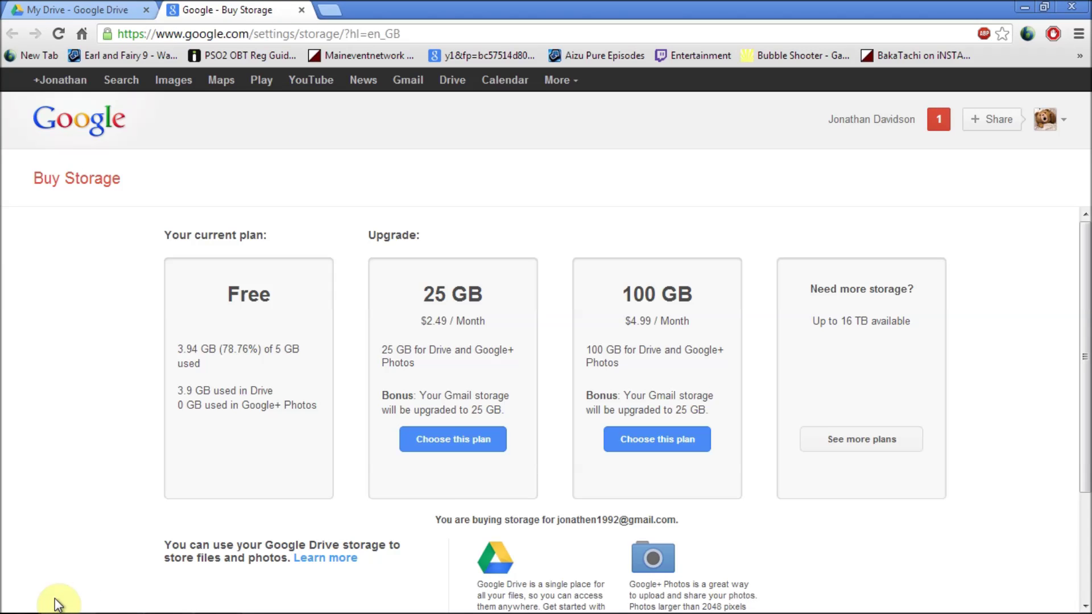
{"action": "left_click", "coordinate": [1086, 308]}
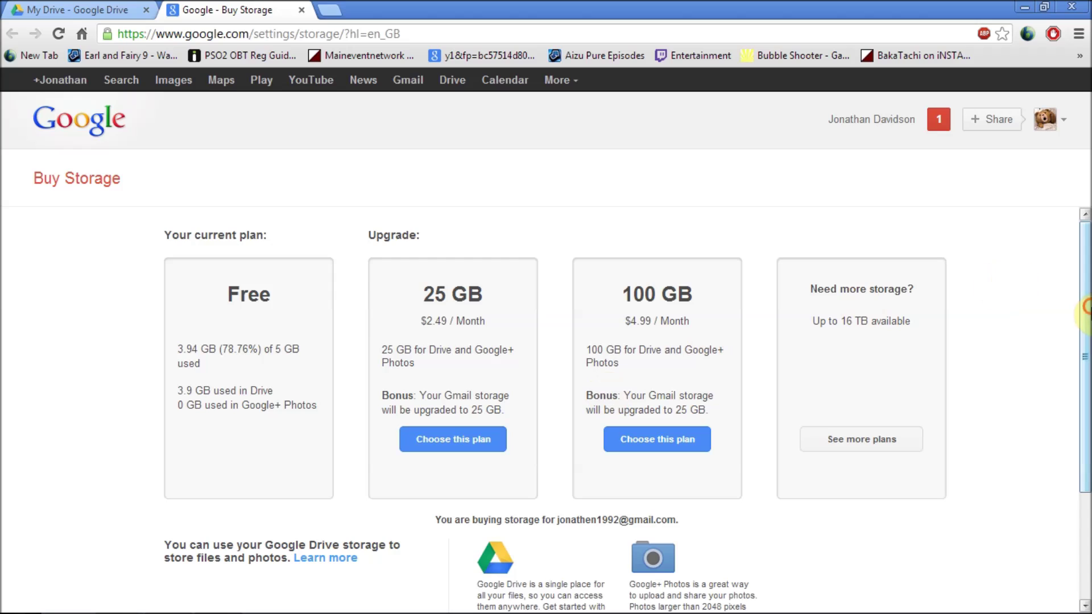
{"action": "left_click_drag", "start_coordinate": [1086, 307], "coordinate": [1087, 263]}
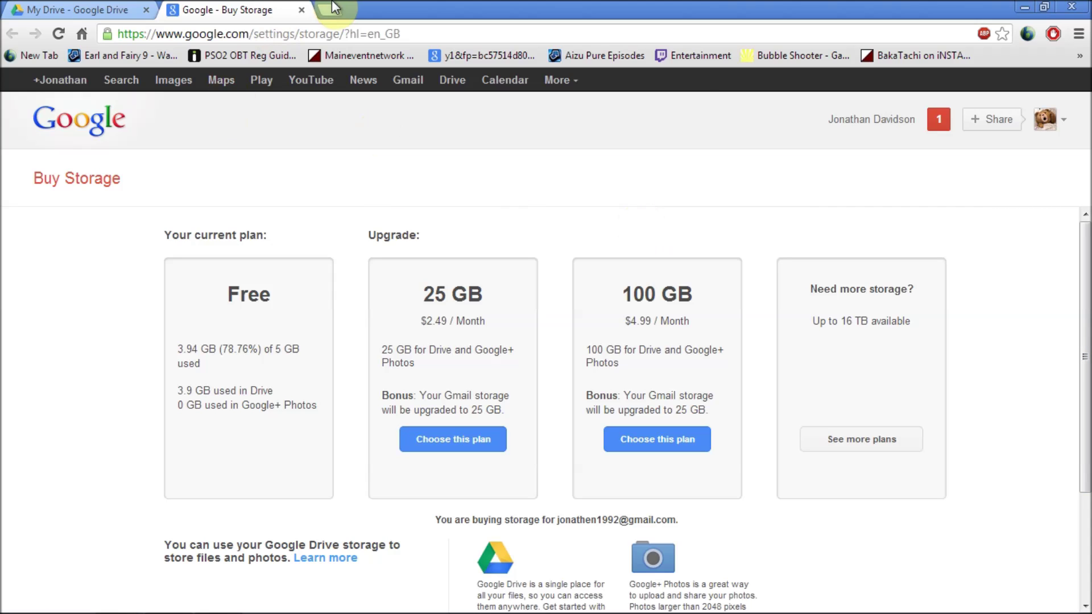
{"action": "left_click", "coordinate": [302, 10]}
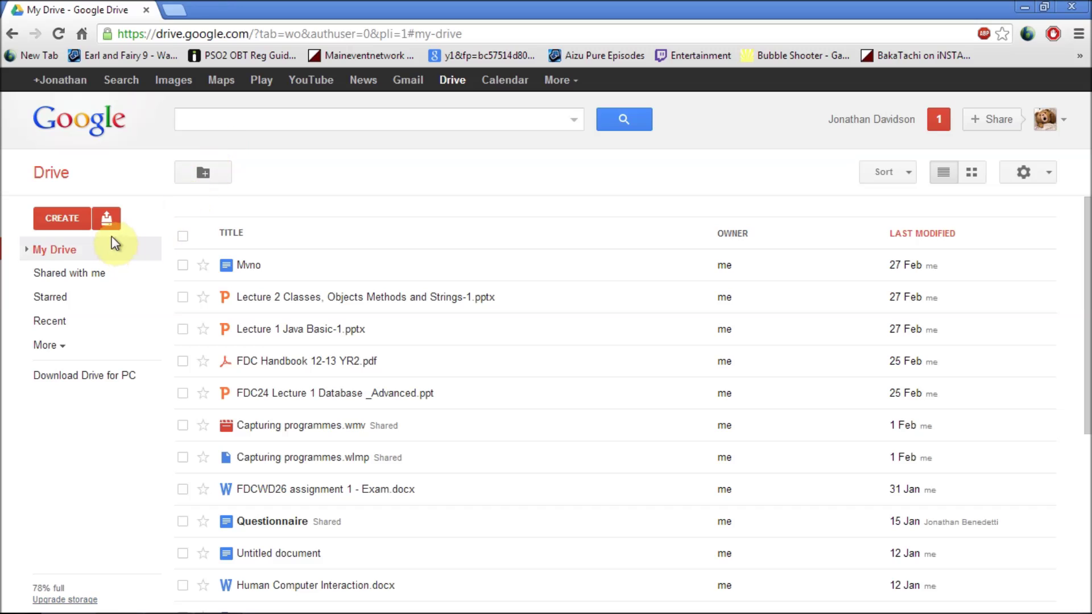
Create a new blank Google document from the CREATE menu
{"action": "left_click", "coordinate": [71, 225]}
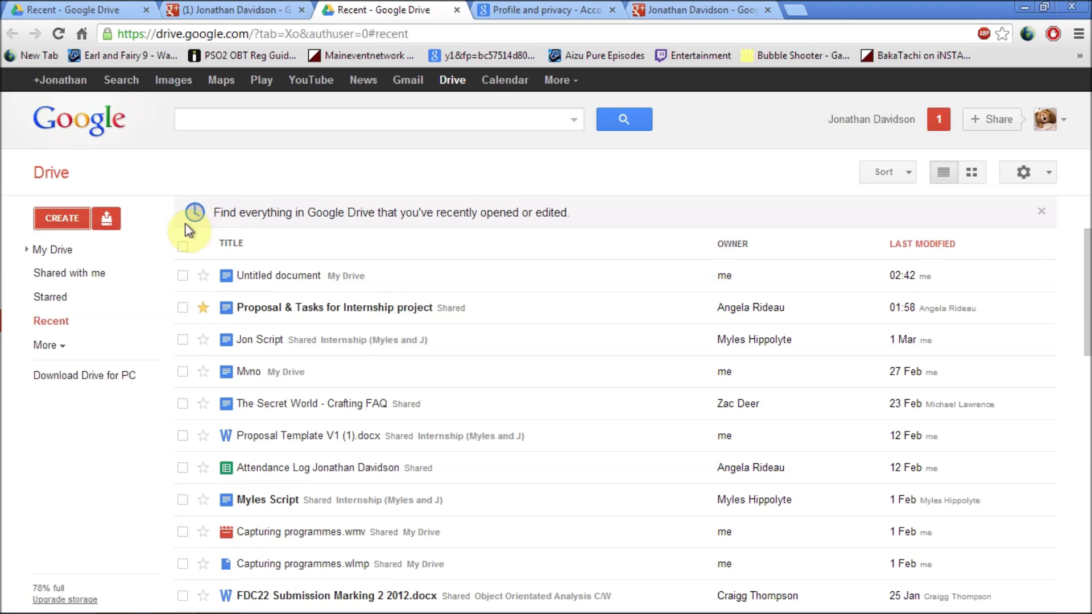
{"action": "left_click", "coordinate": [73, 215]}
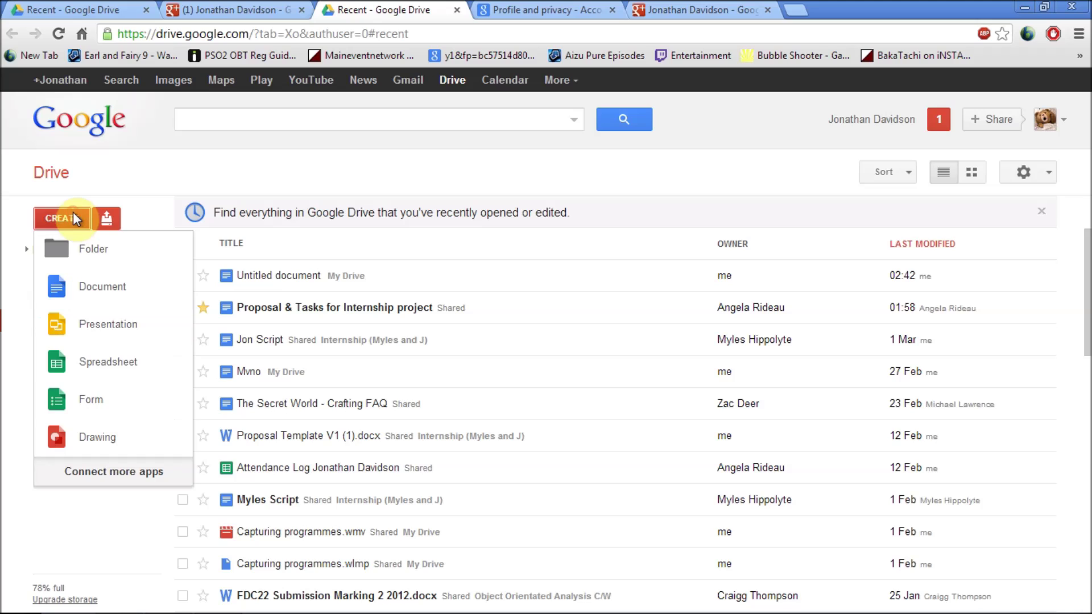
{"action": "left_click", "coordinate": [113, 282]}
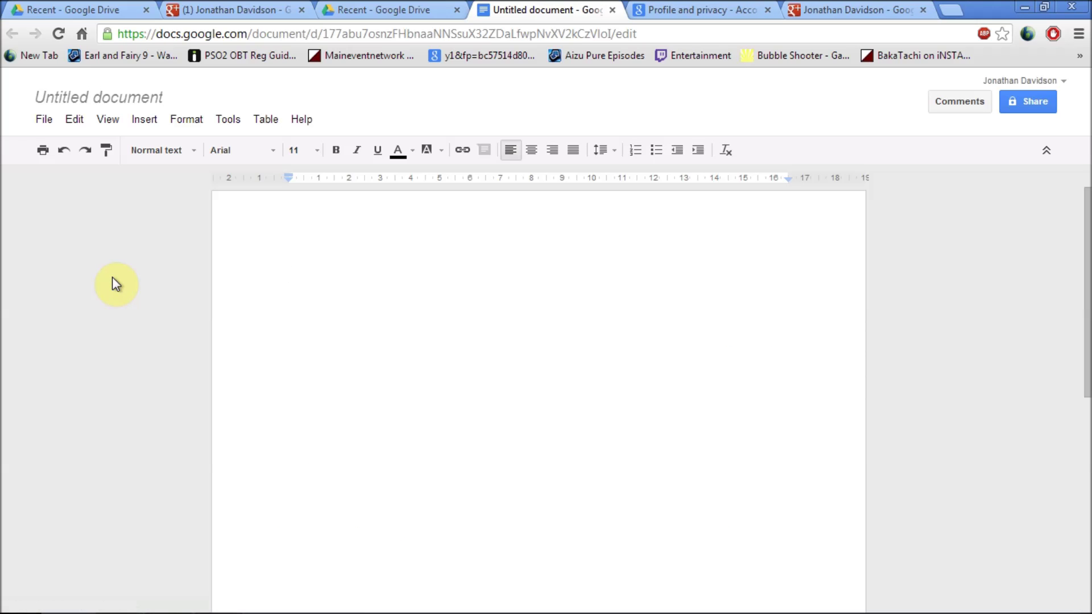
Browse the Insert menu of the blank document, then close the untitled document
{"action": "left_click", "coordinate": [143, 119]}
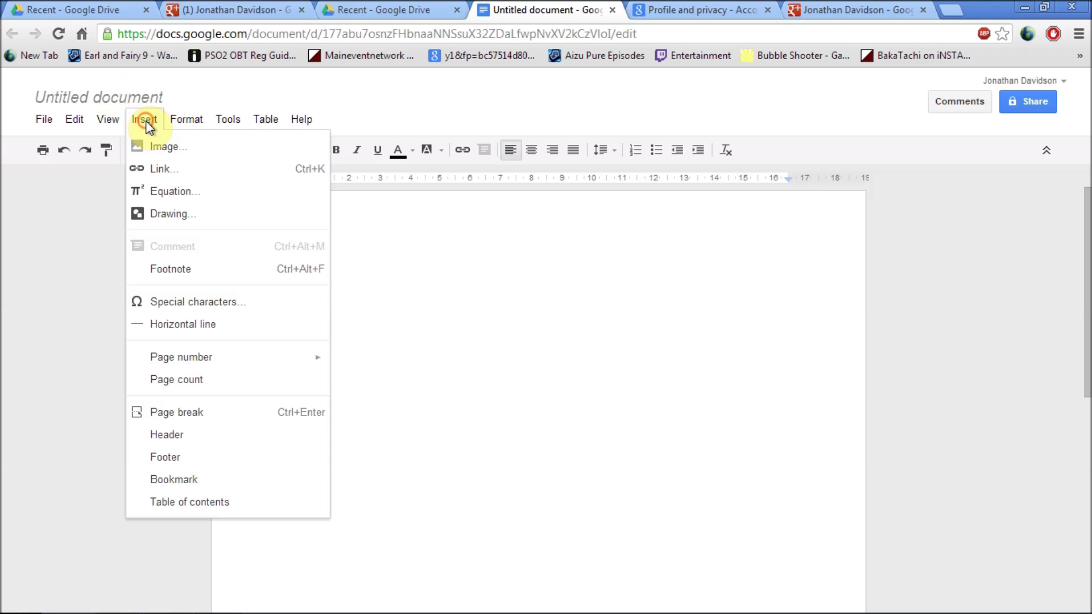
{"action": "left_click", "coordinate": [450, 288]}
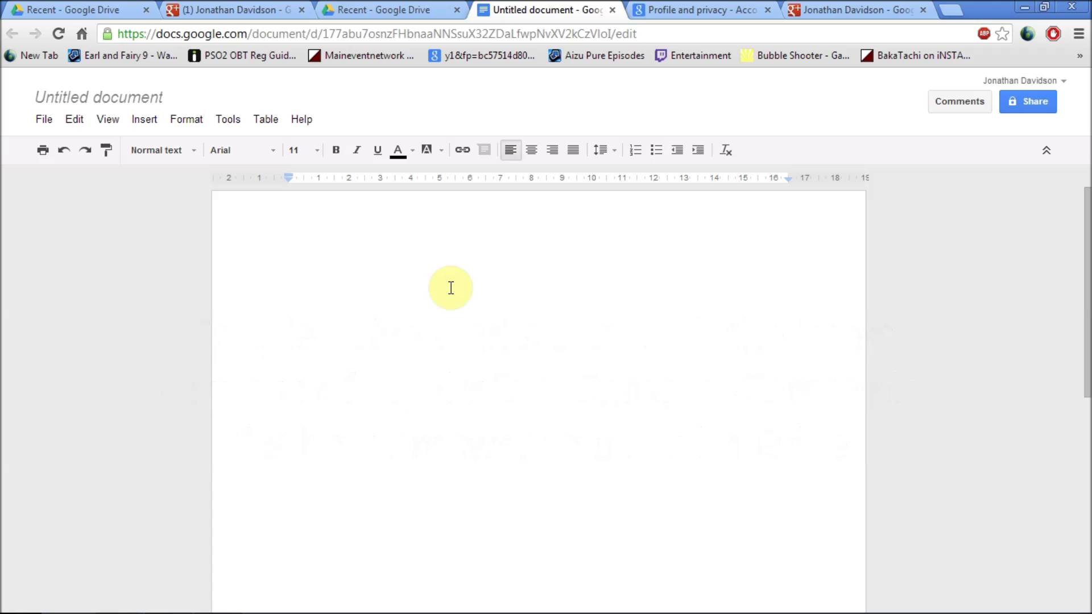
{"action": "left_click", "coordinate": [612, 11]}
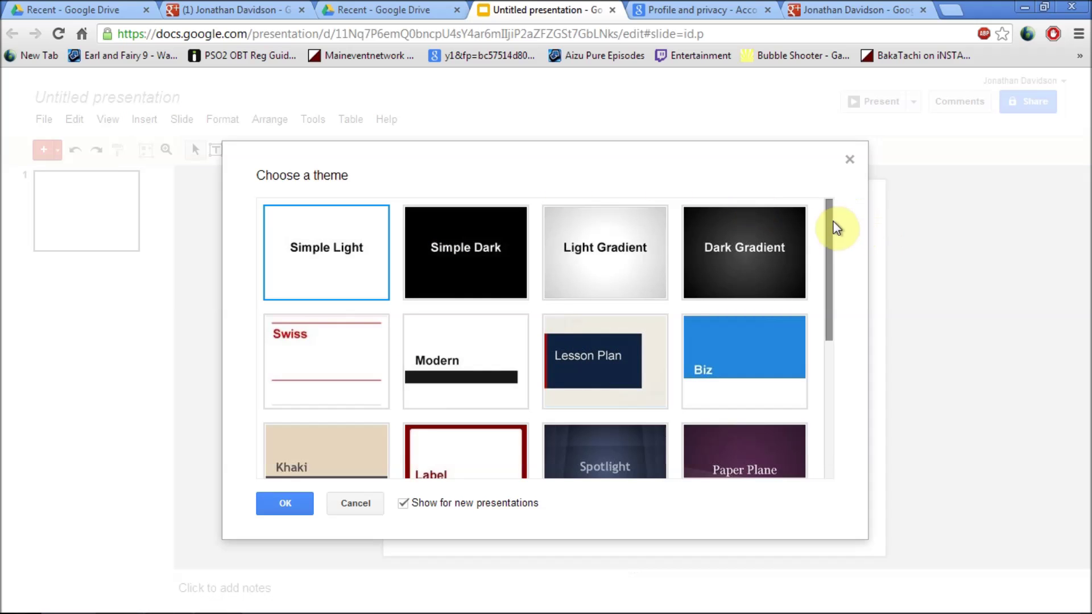
Apply the Western theme to the new presentation
{"action": "left_click_drag", "start_coordinate": [829, 251], "coordinate": [826, 363]}
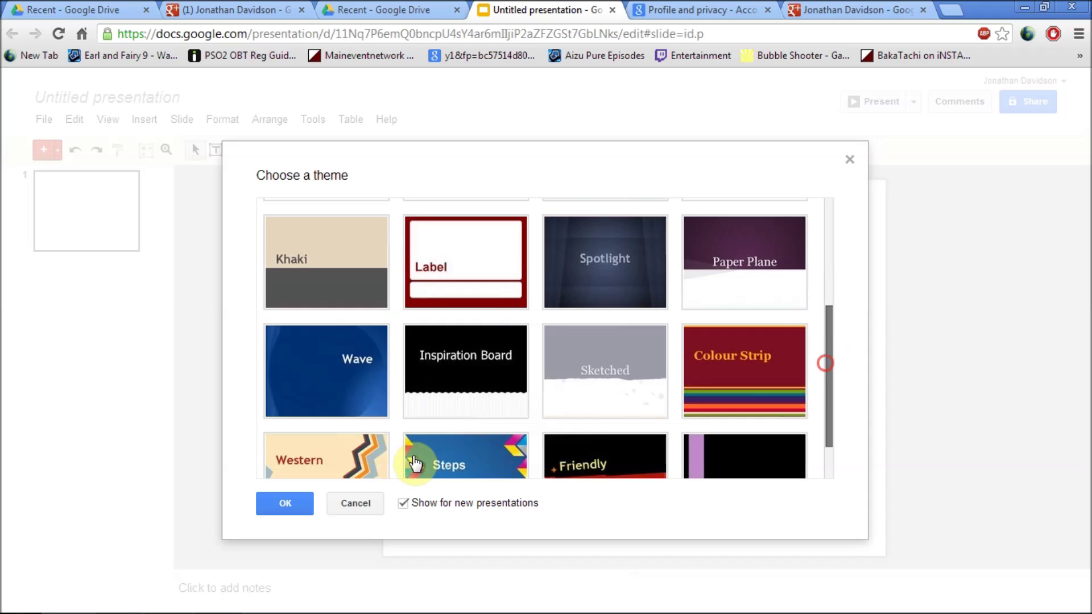
{"action": "scroll", "coordinate": [306, 460], "scroll_direction": "down", "scroll_amount": 1}
{"action": "left_click", "coordinate": [308, 455]}
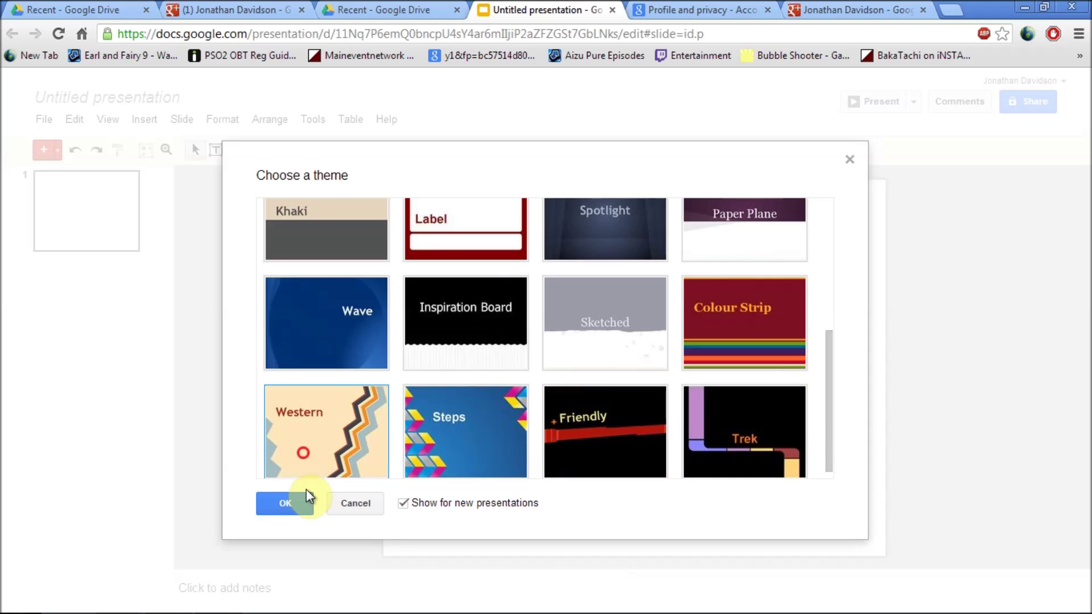
{"action": "left_click", "coordinate": [297, 503]}
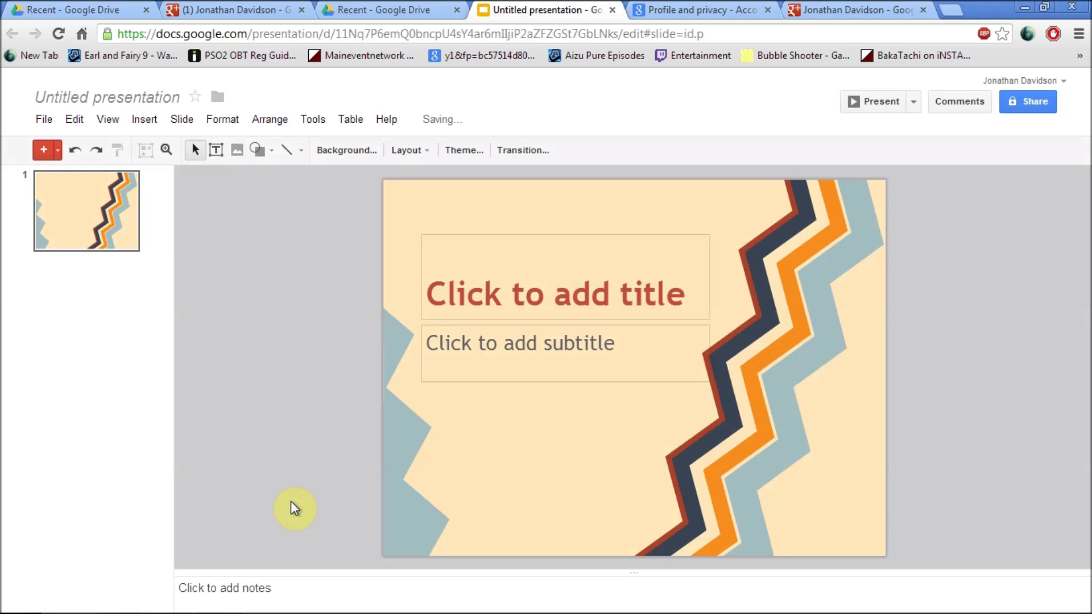
Type and delete a stray letter in the slide title, then return to Drive's Recent list
{"action": "left_click", "coordinate": [534, 269]}
{"action": "type", "text": "P"}
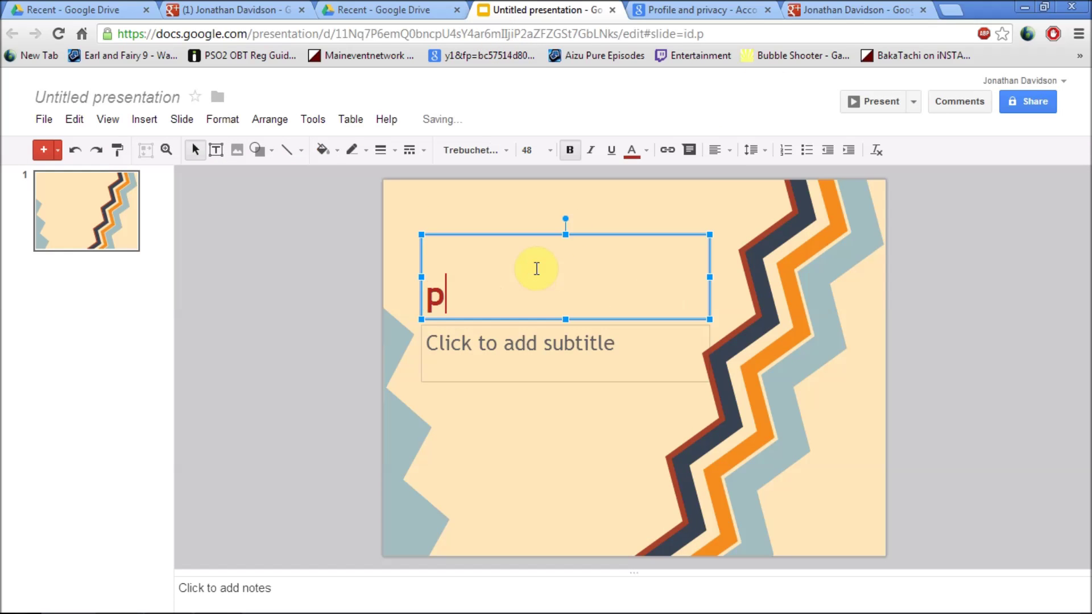
{"action": "key", "text": "BackSpace"}
{"action": "left_click", "coordinate": [396, 8]}
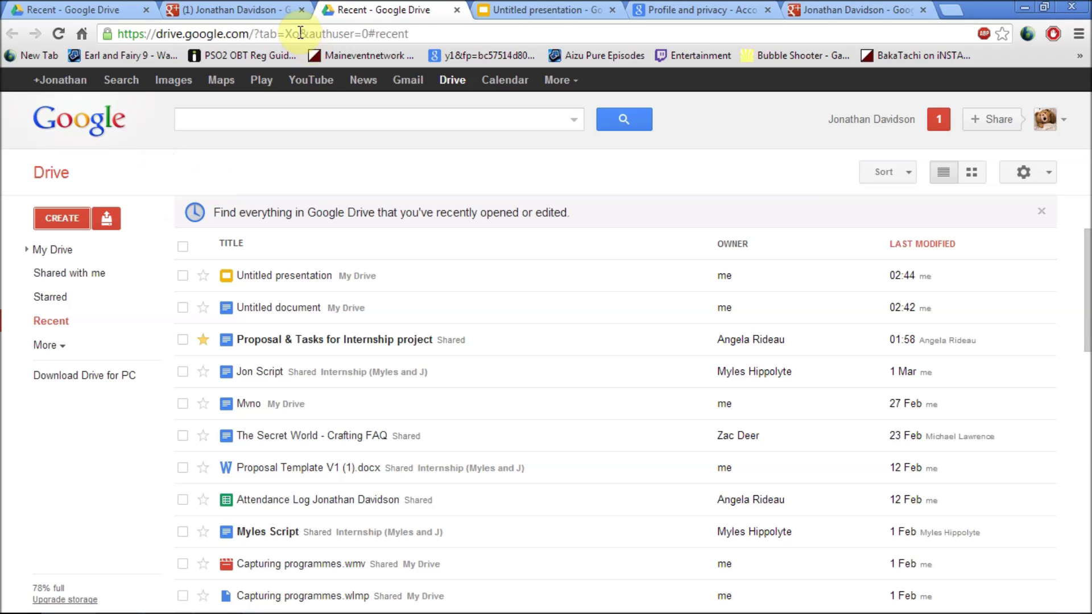
Create a new spreadsheet with 'aff' in cell A1 and return to Drive's Recent list
{"action": "left_click", "coordinate": [76, 212]}
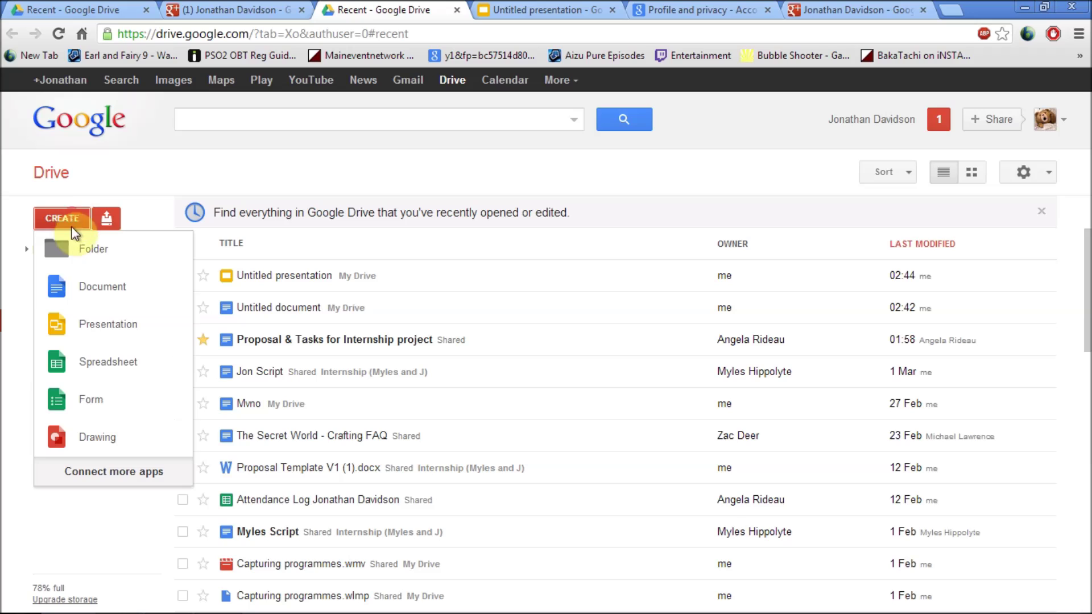
{"action": "left_click", "coordinate": [106, 371]}
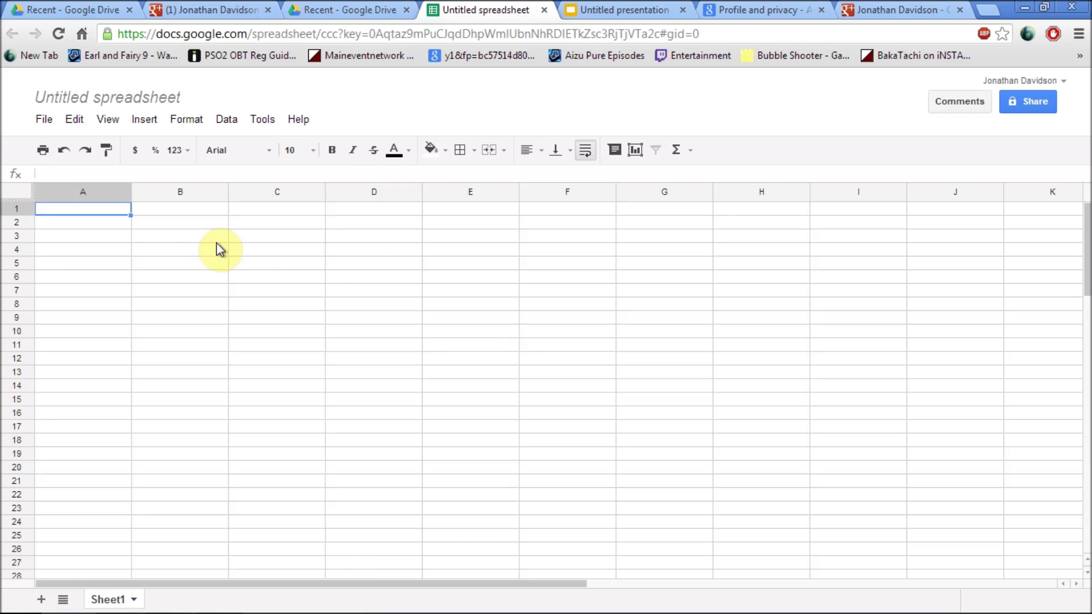
{"action": "type", "text": "aff"}
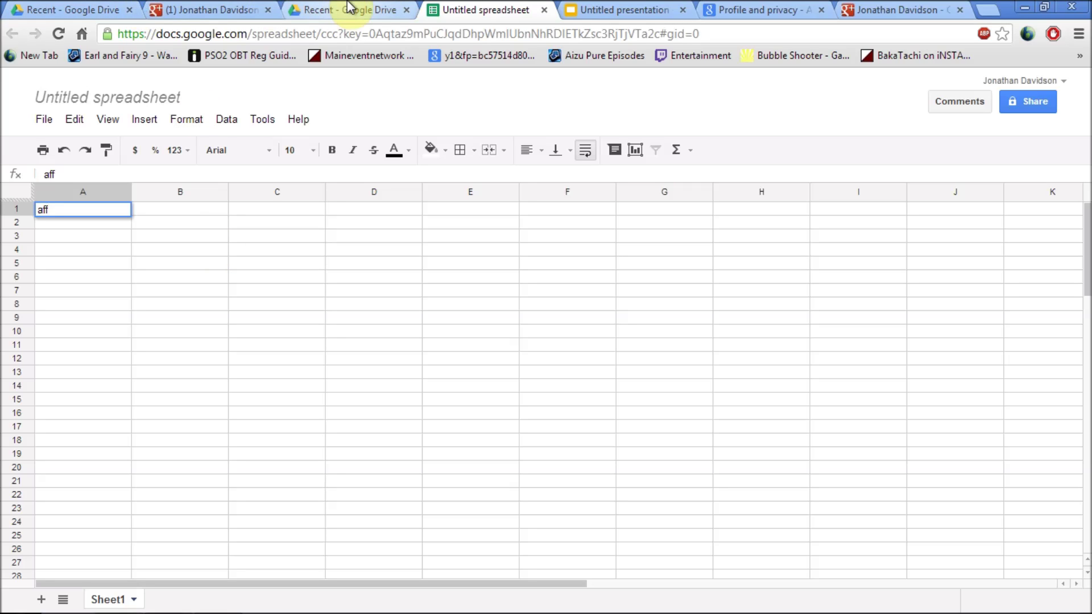
{"action": "left_click", "coordinate": [350, 8]}
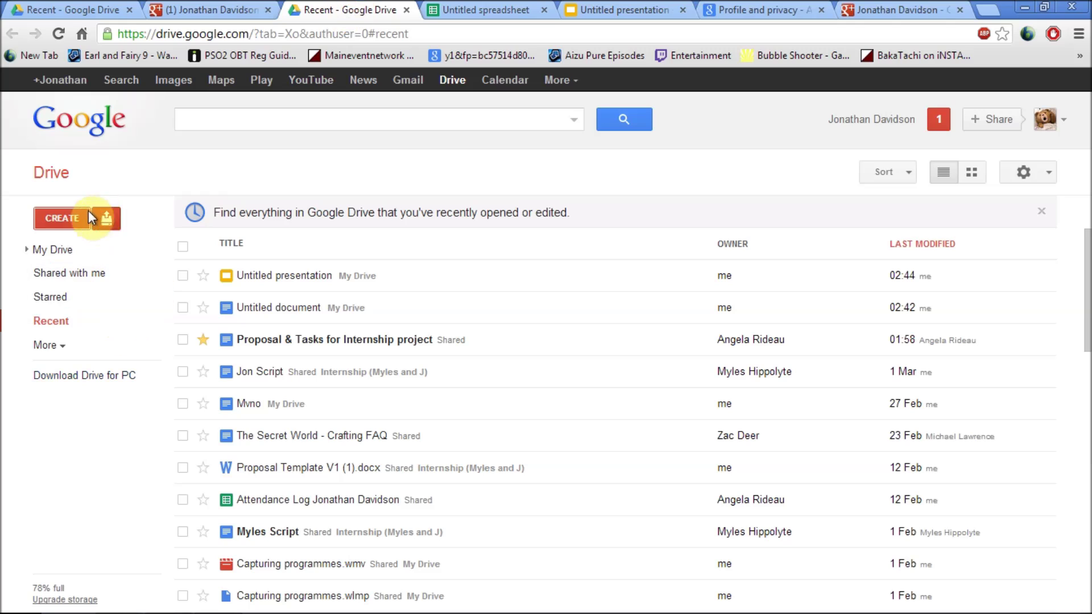
{"action": "left_click", "coordinate": [108, 218]}
Create a new form, dismiss the welcome message, and give it the Argyle theme
{"action": "left_click", "coordinate": [71, 222]}
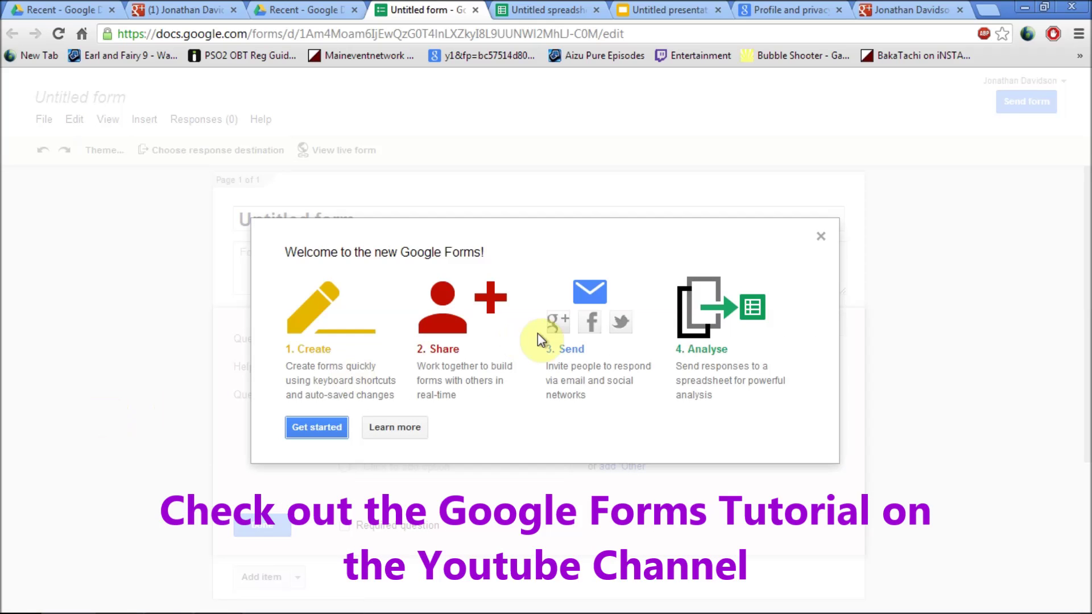
{"action": "left_click", "coordinate": [821, 237]}
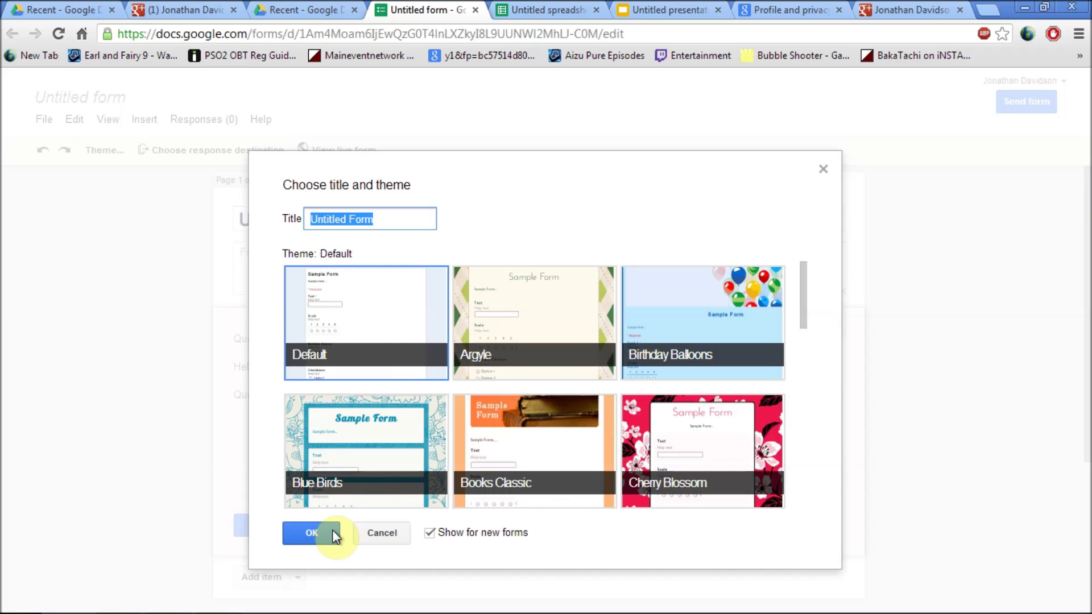
{"action": "left_click", "coordinate": [500, 335]}
{"action": "left_click", "coordinate": [321, 538]}
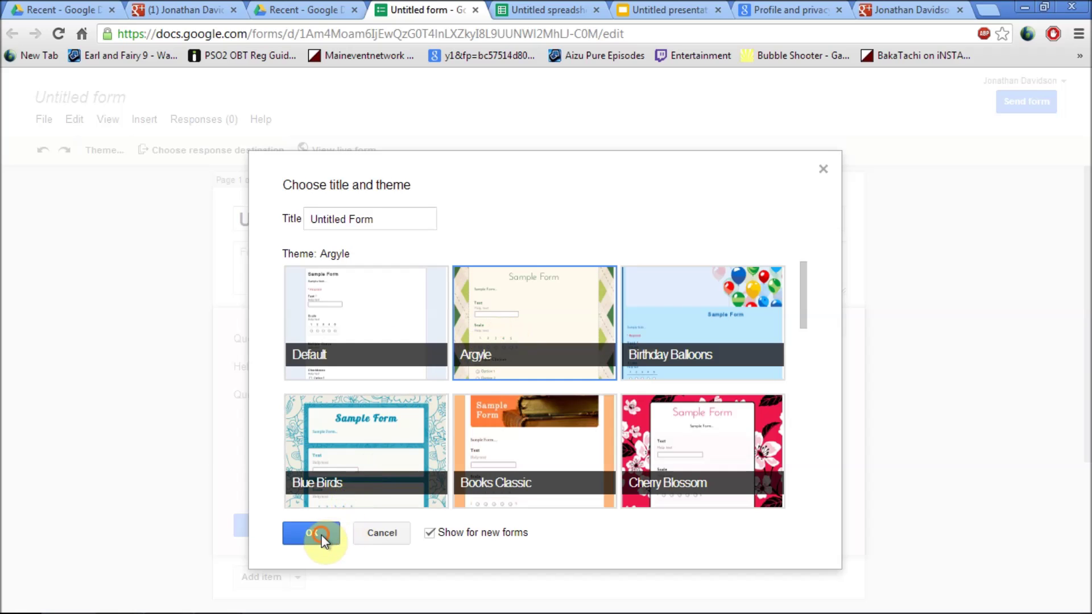
Keep Multiple choice as the question type and leave the response destination unchanged
{"action": "left_click", "coordinate": [1088, 250]}
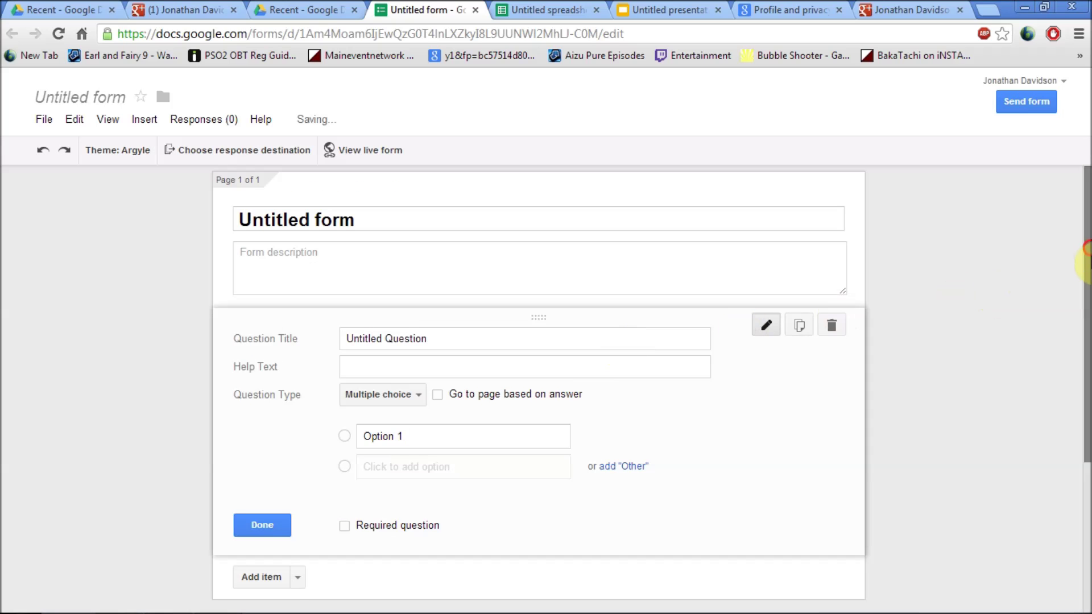
{"action": "left_click_drag", "start_coordinate": [1087, 250], "coordinate": [1081, 296]}
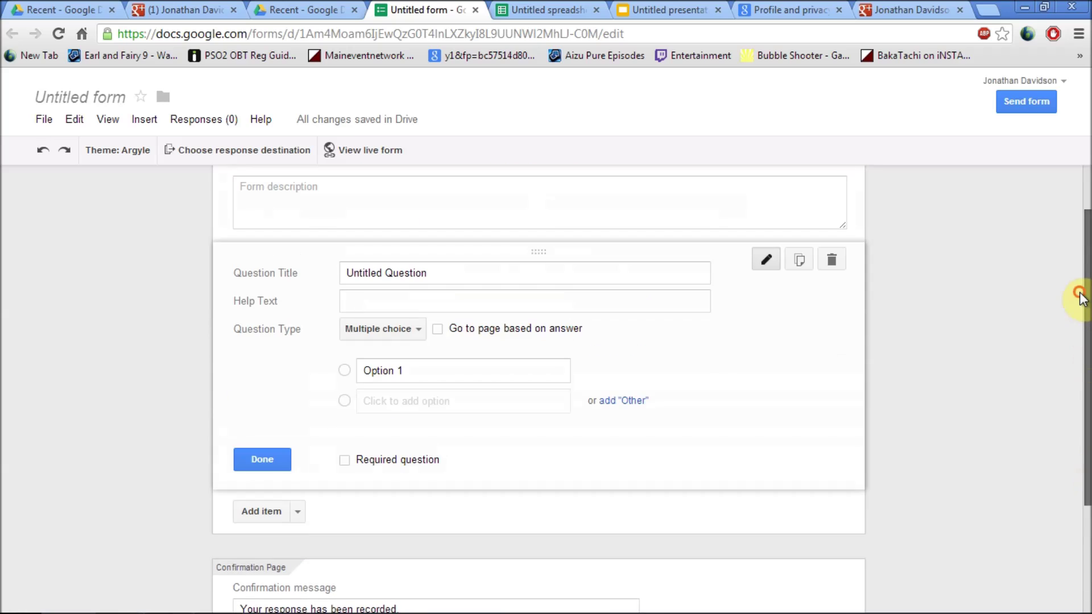
{"action": "left_click", "coordinate": [379, 333]}
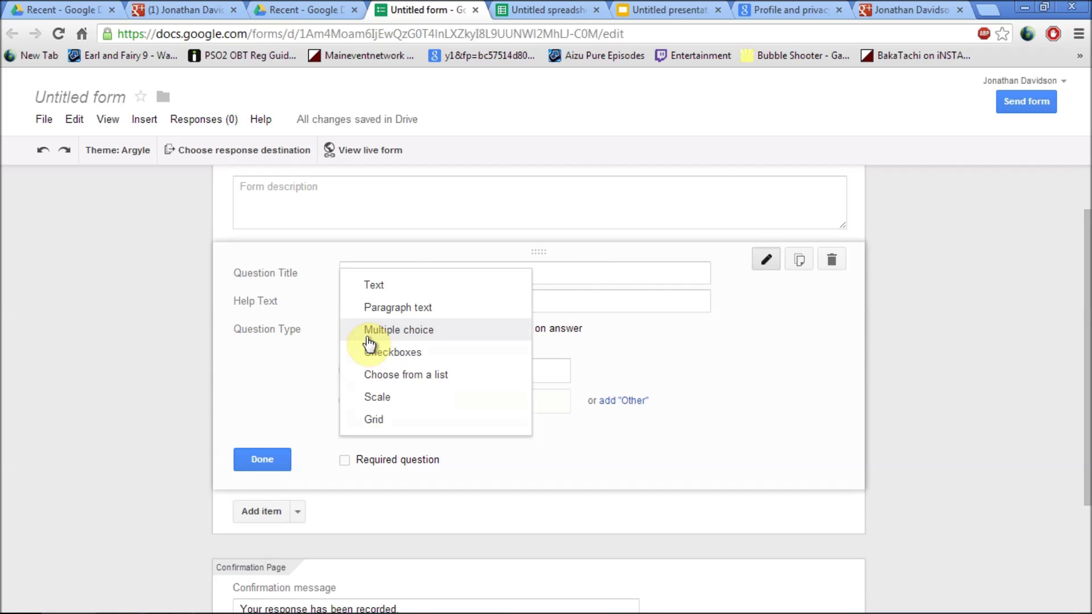
{"action": "left_click", "coordinate": [470, 184]}
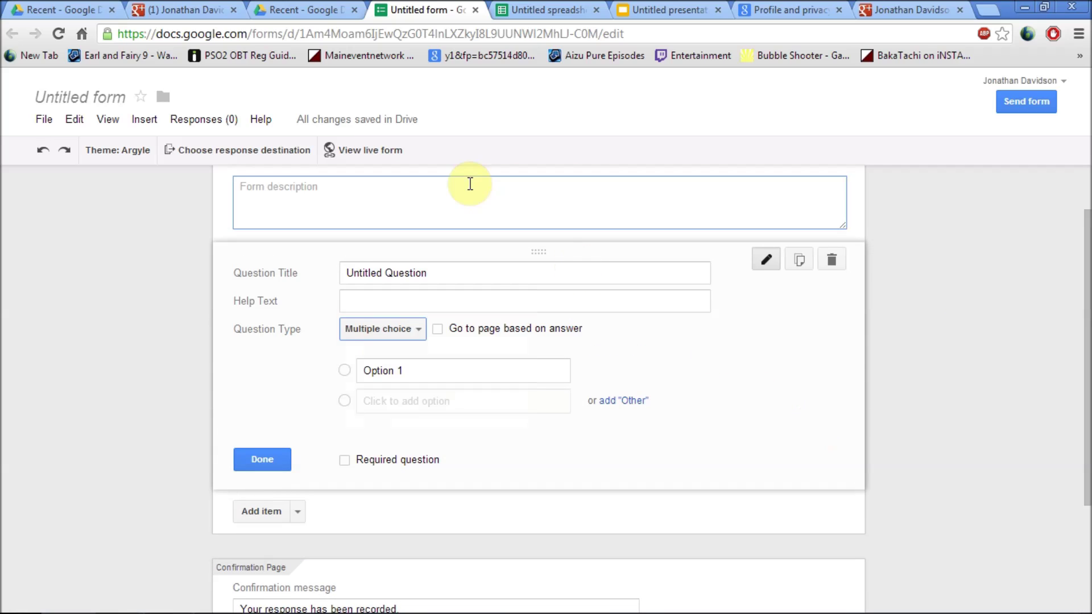
{"action": "left_click", "coordinate": [213, 152]}
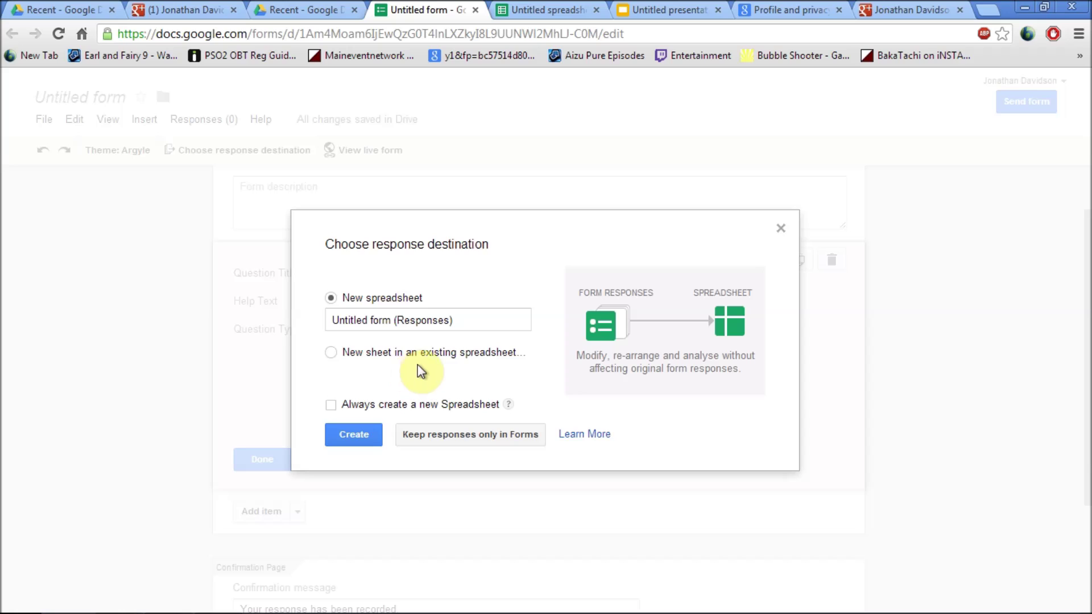
{"action": "left_click", "coordinate": [780, 229]}
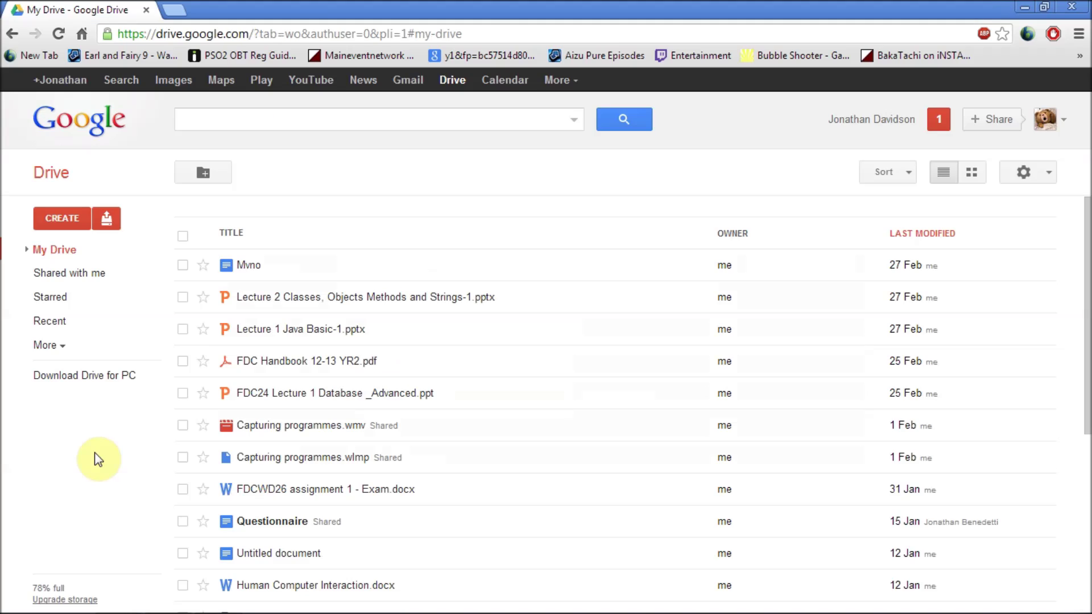
{"action": "left_click", "coordinate": [111, 218]}
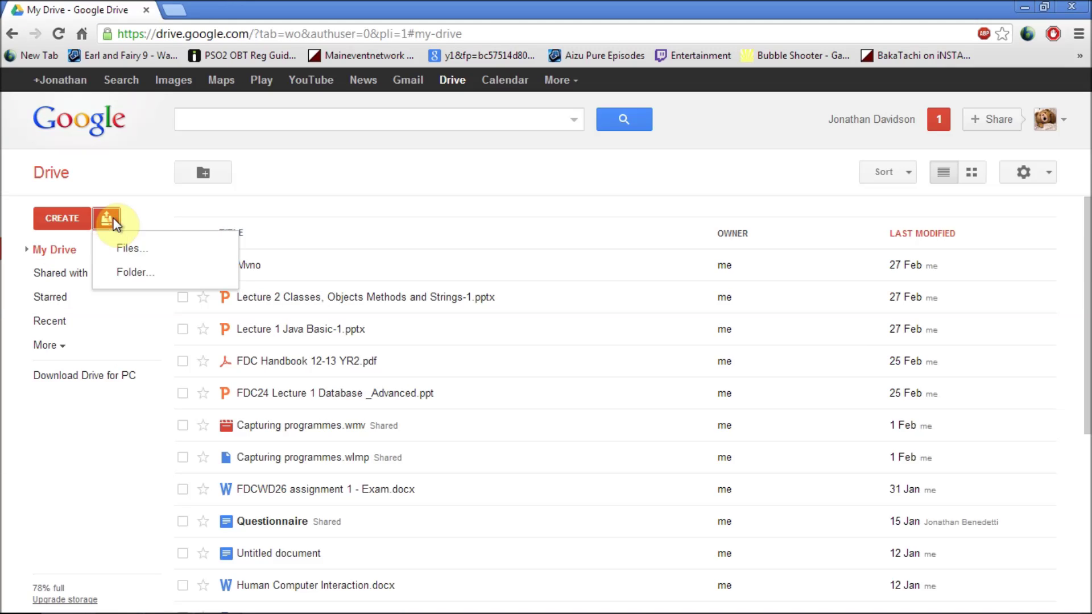
{"action": "left_click", "coordinate": [152, 257]}
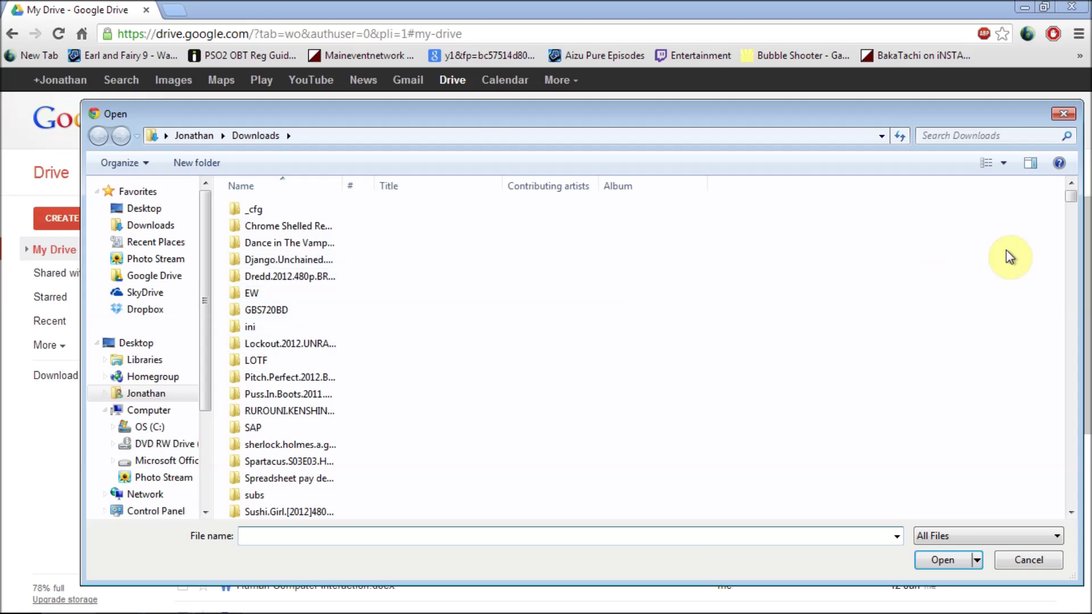
{"action": "left_click_drag", "start_coordinate": [1071, 196], "coordinate": [1074, 162]}
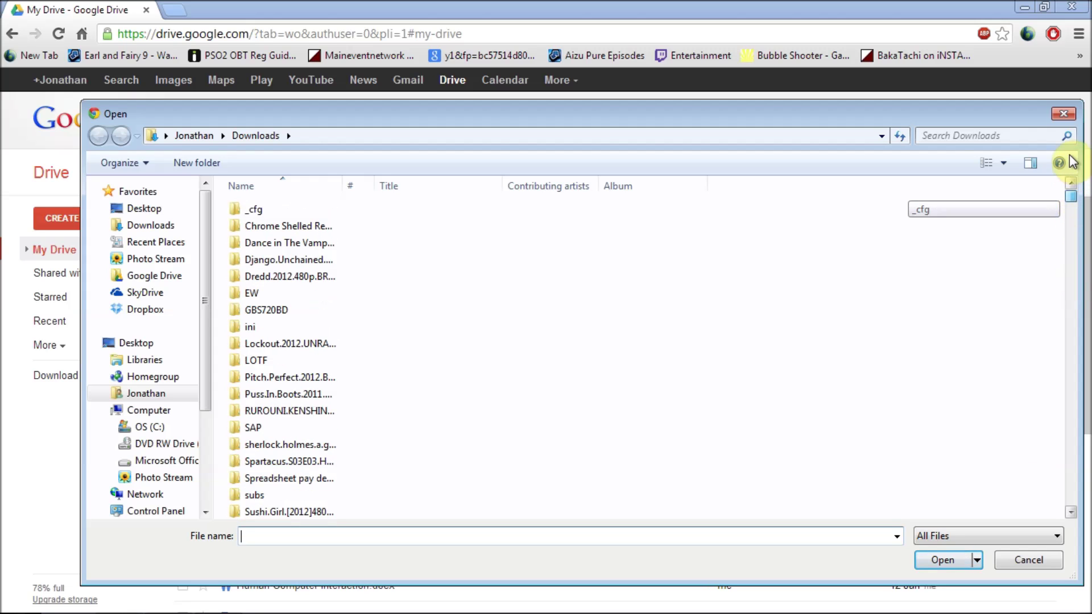
{"action": "left_click", "coordinate": [1063, 113]}
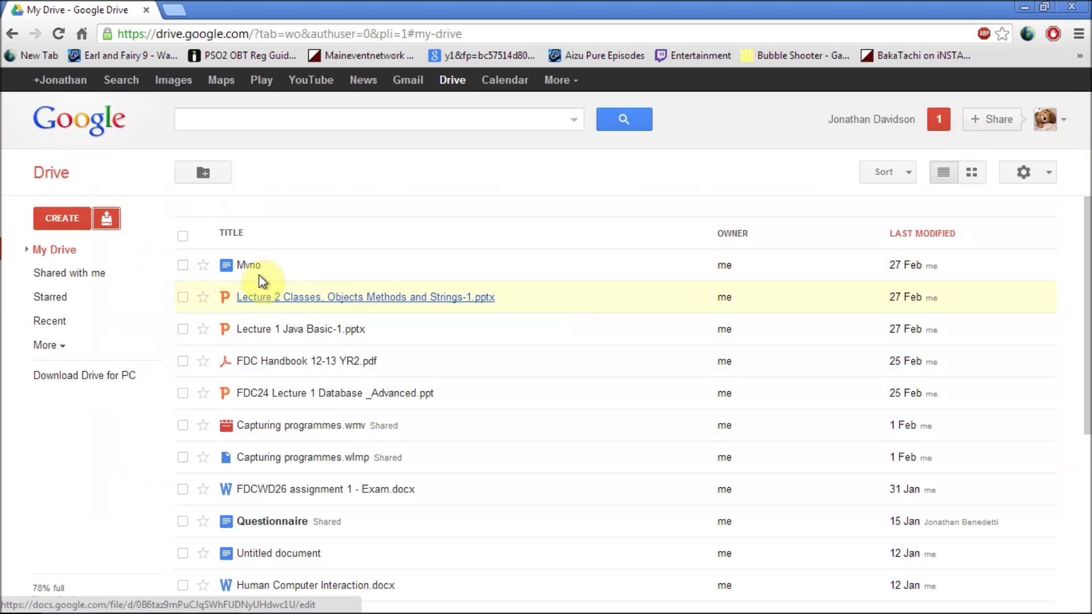
{"action": "left_click", "coordinate": [107, 219]}
{"action": "left_click", "coordinate": [125, 271]}
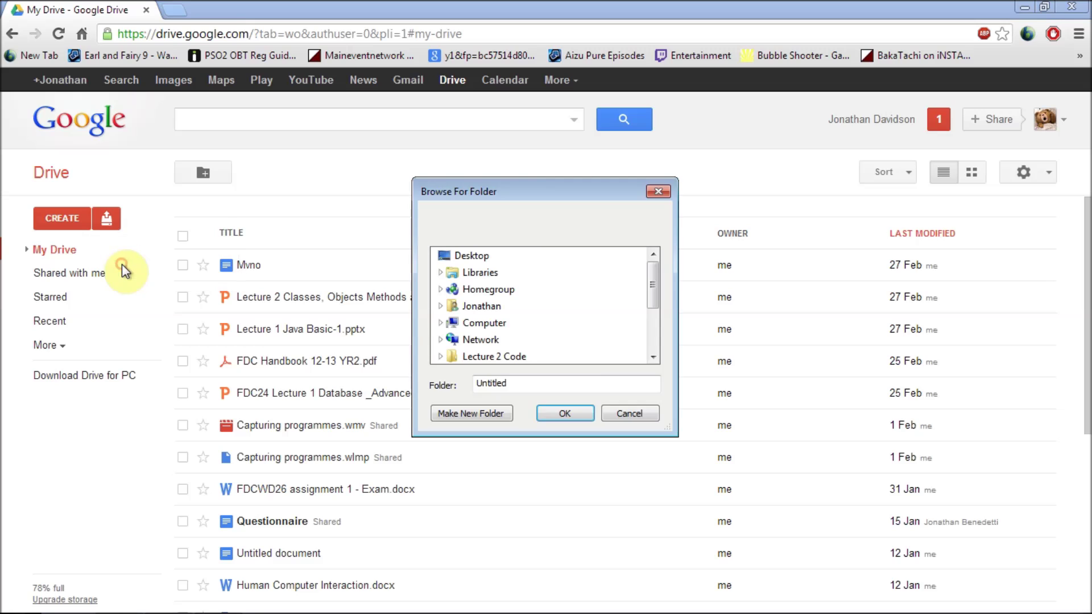
{"action": "left_click_drag", "start_coordinate": [653, 302], "coordinate": [661, 358]}
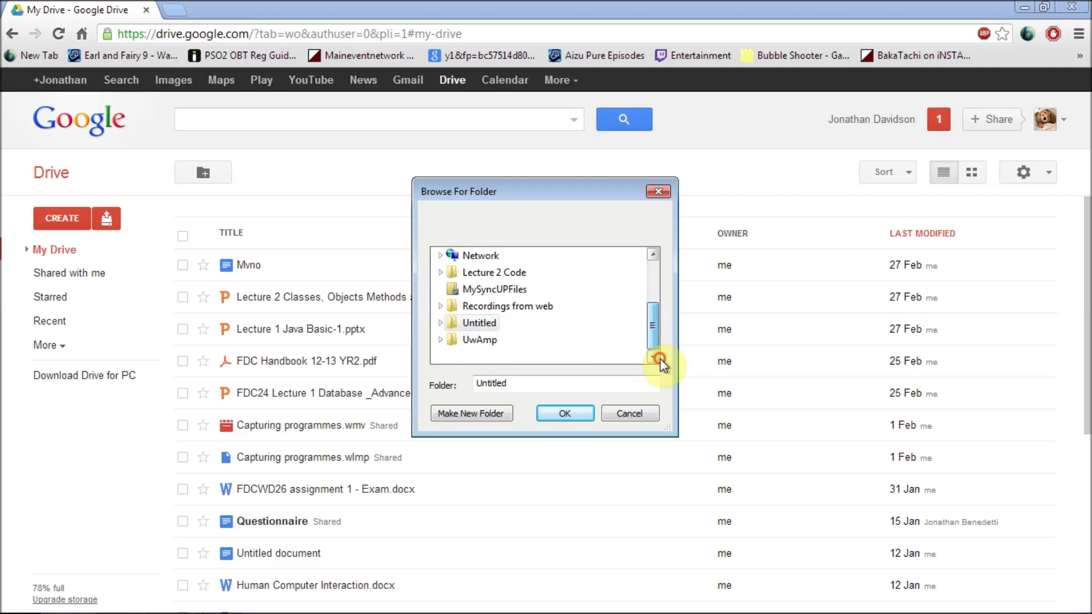
{"action": "left_click", "coordinate": [643, 412]}
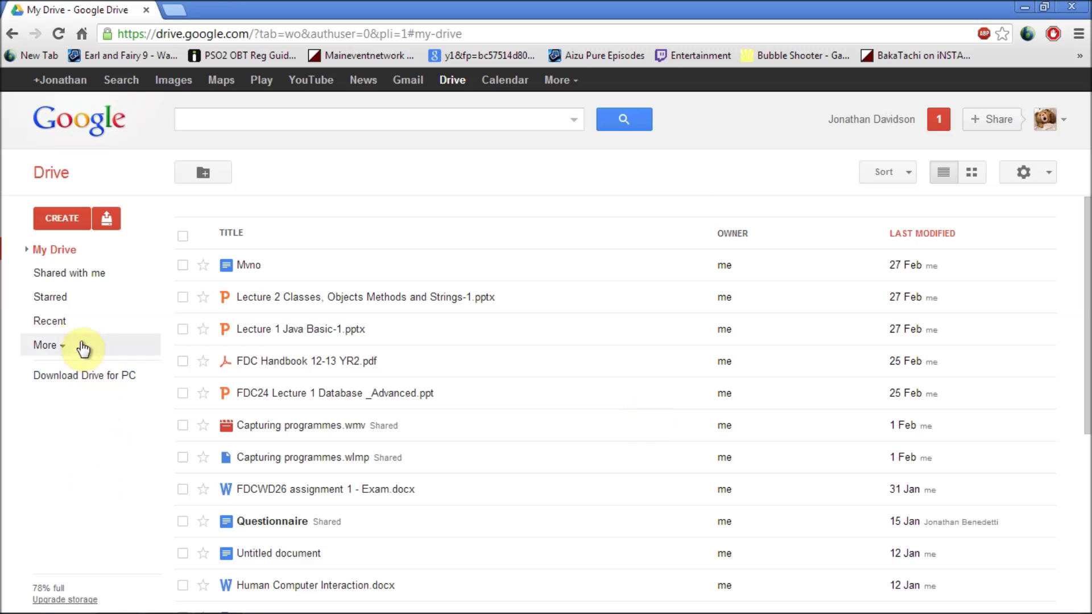
Browse Shared with me and Starred, then show the Recent files list
{"action": "left_click", "coordinate": [67, 279]}
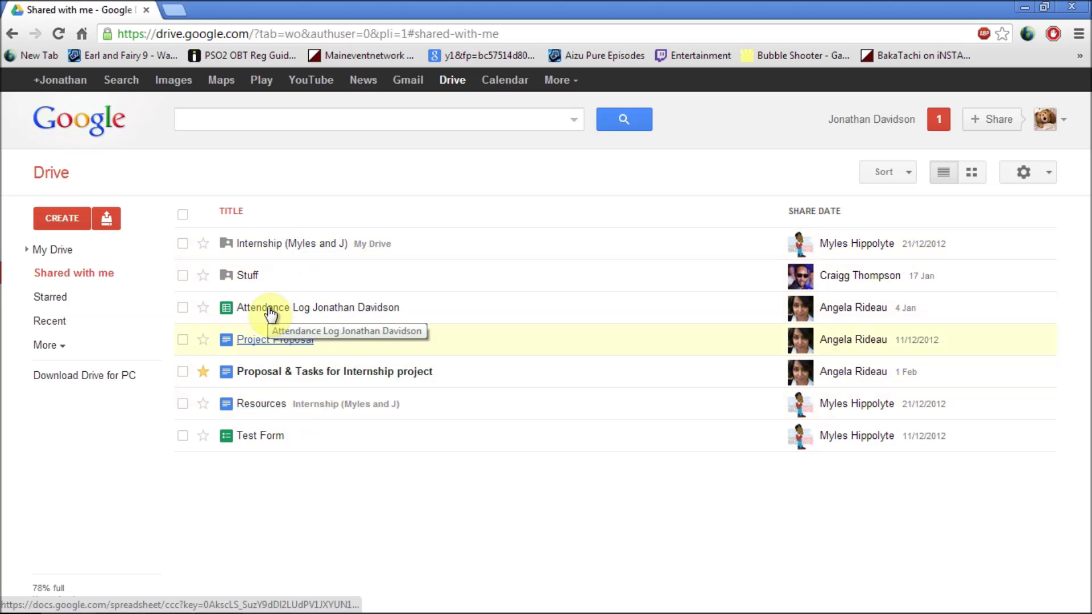
{"action": "left_click", "coordinate": [81, 293]}
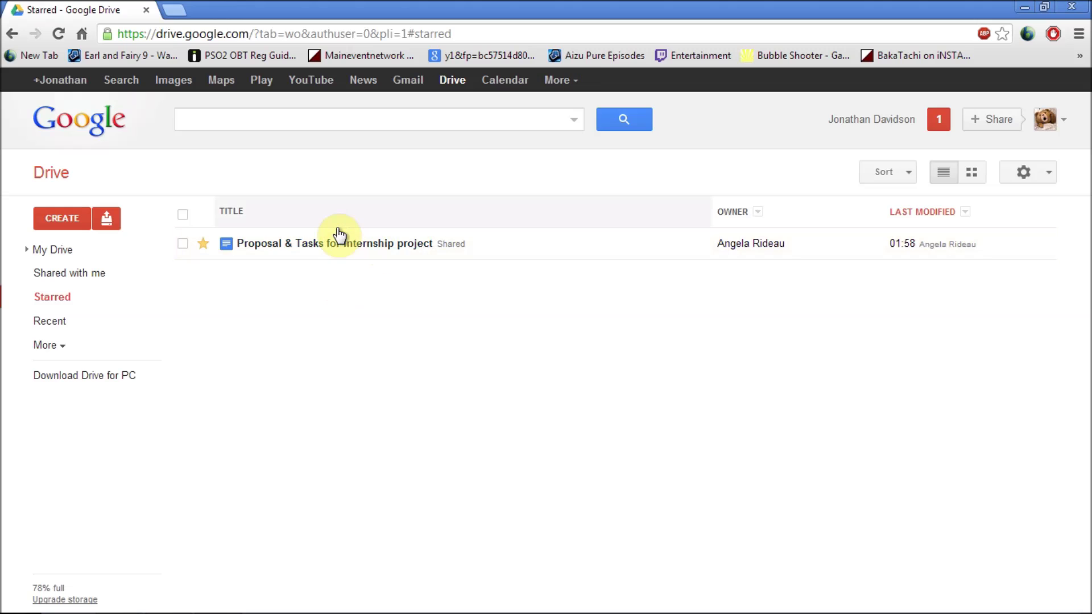
{"action": "left_click", "coordinate": [63, 324]}
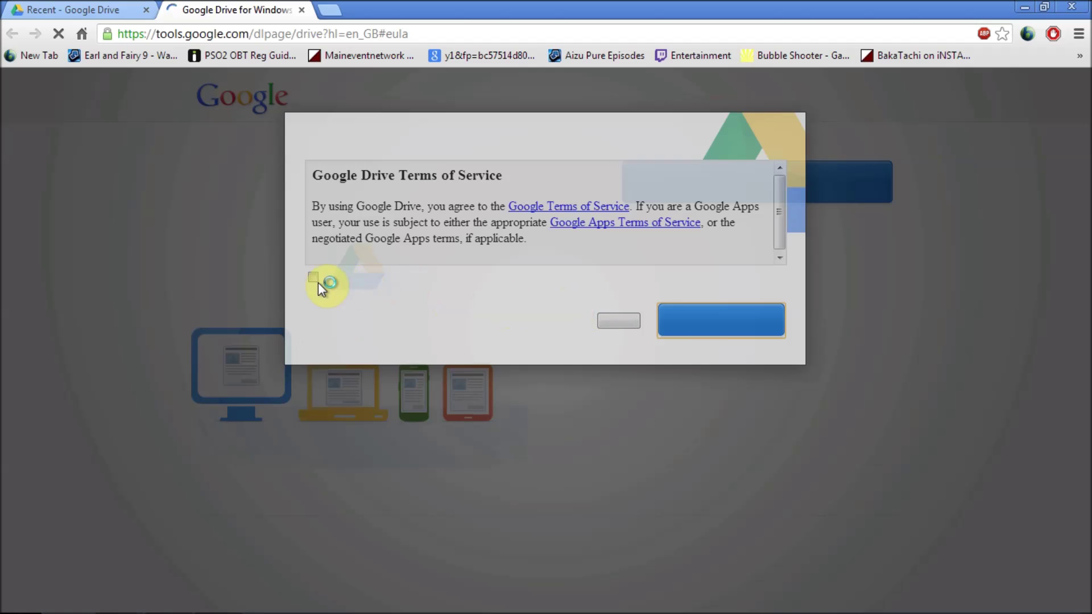
{"action": "left_click", "coordinate": [318, 281]}
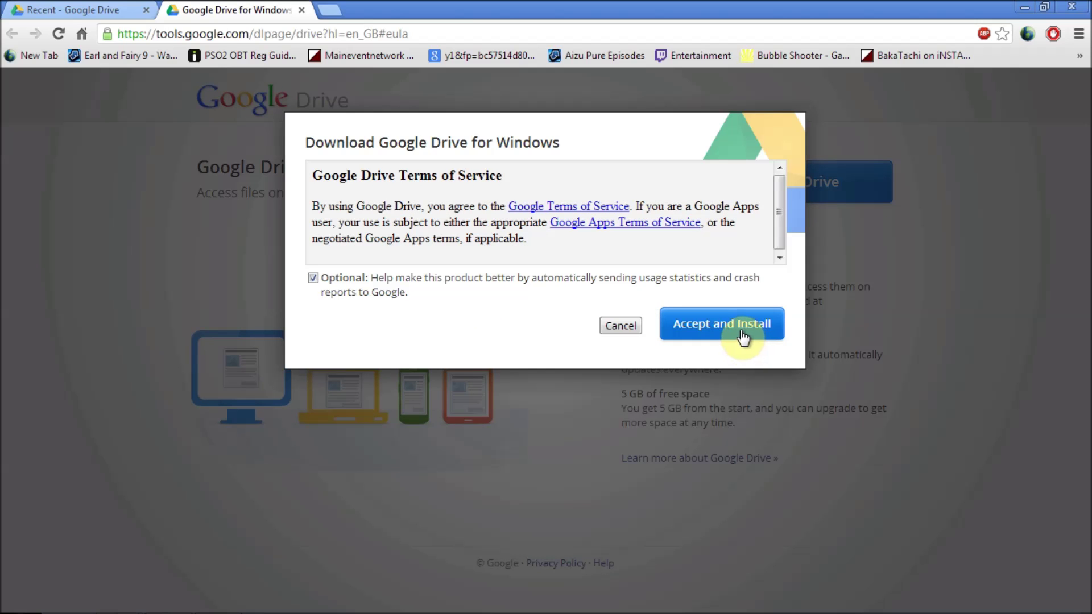
{"action": "left_click", "coordinate": [635, 328]}
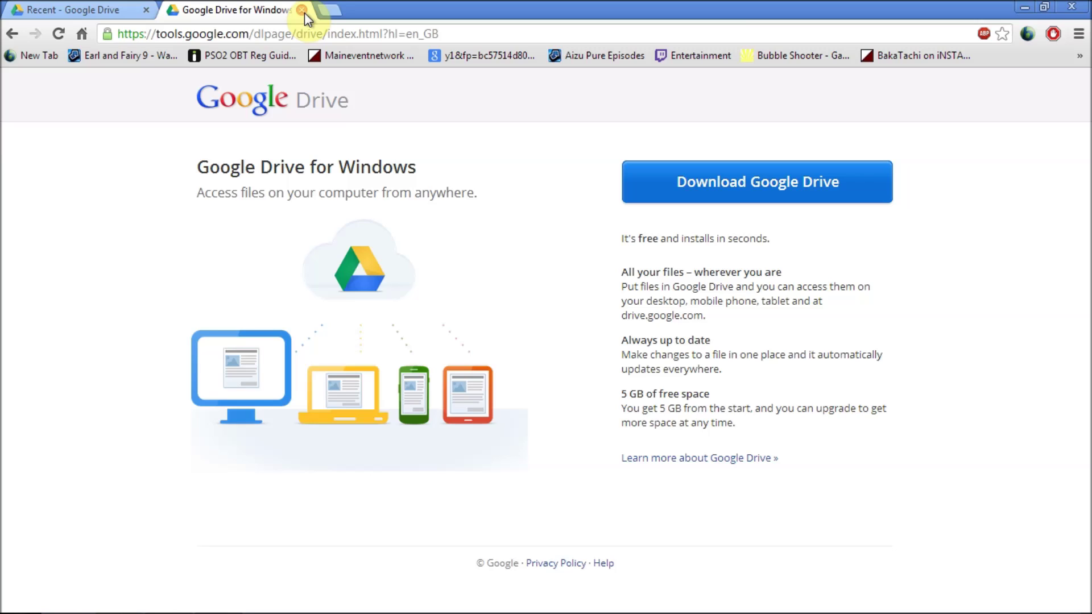
{"action": "left_click", "coordinate": [303, 10]}
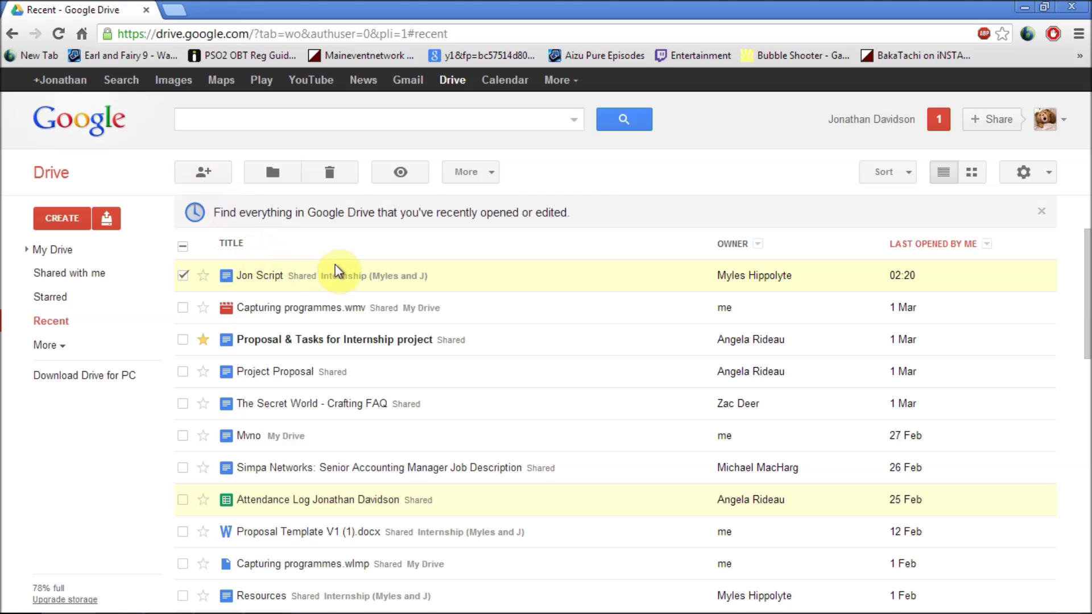
{"action": "left_click", "coordinate": [471, 307]}
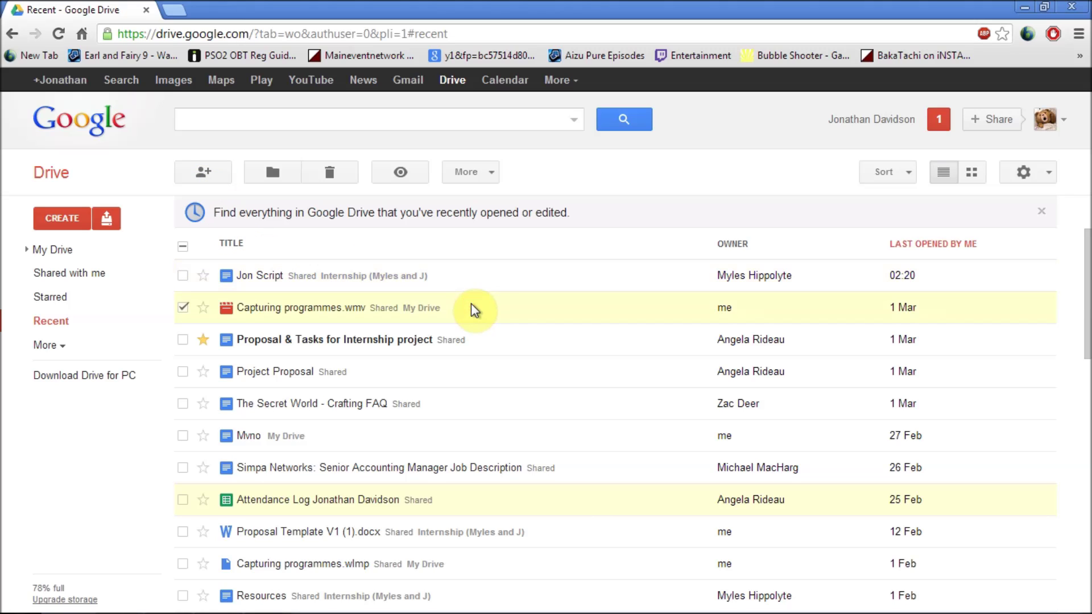
{"action": "left_click", "coordinate": [455, 279]}
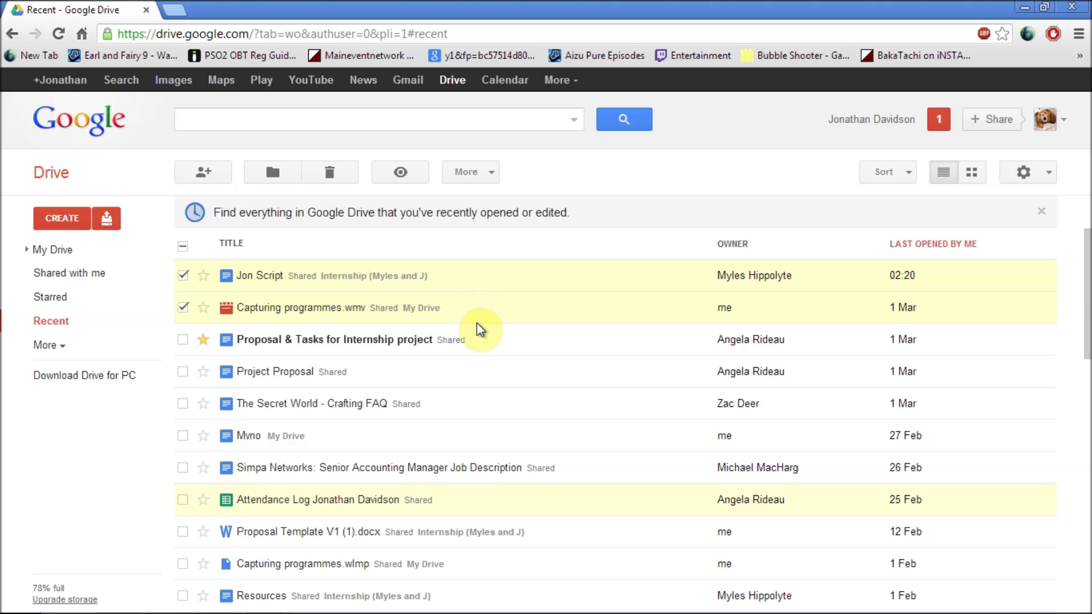
{"action": "left_click", "coordinate": [487, 340], "text": "ctrl"}
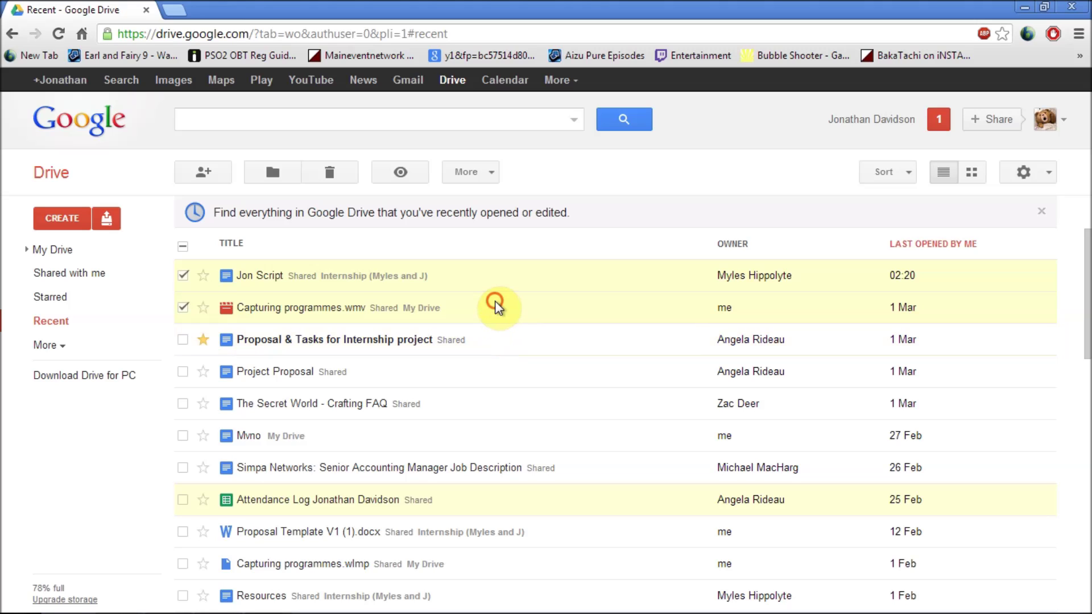
{"action": "left_click", "coordinate": [488, 280]}
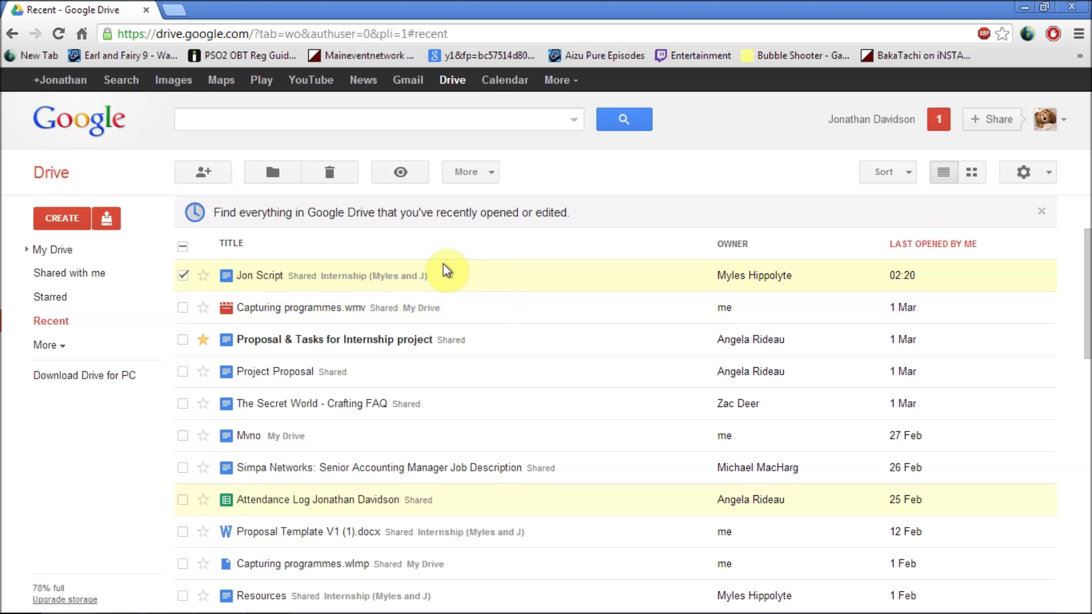
{"action": "left_click", "coordinate": [205, 172]}
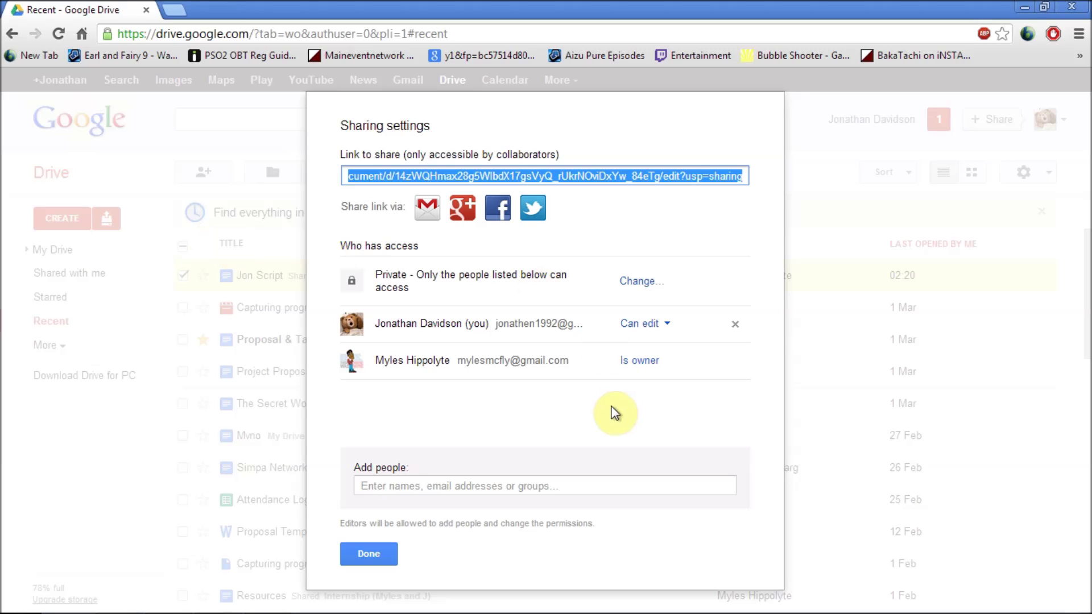
{"action": "left_click", "coordinate": [471, 484]}
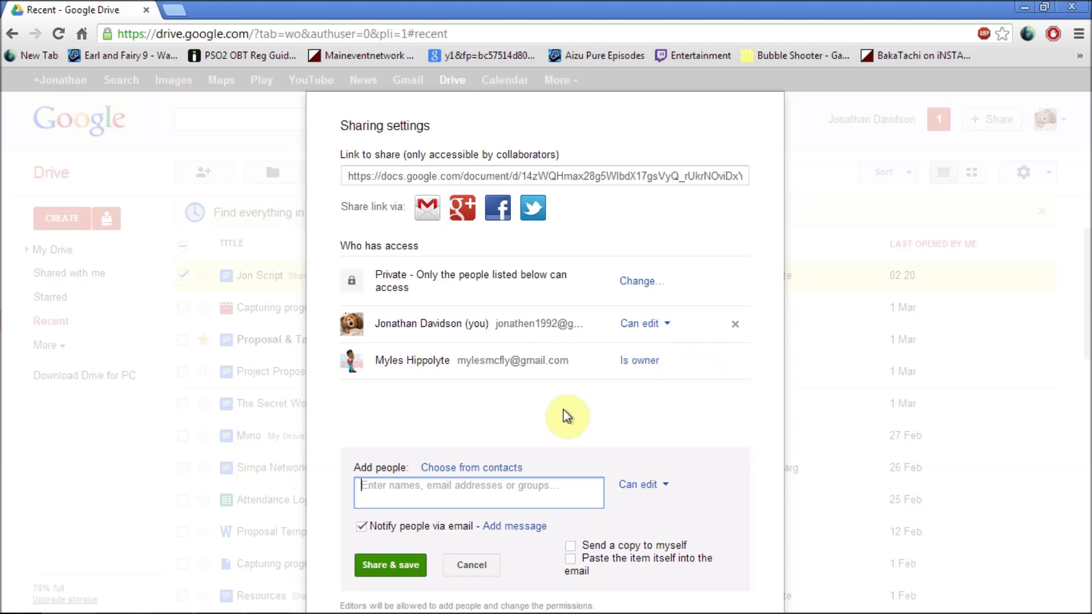
{"action": "left_click", "coordinate": [671, 328]}
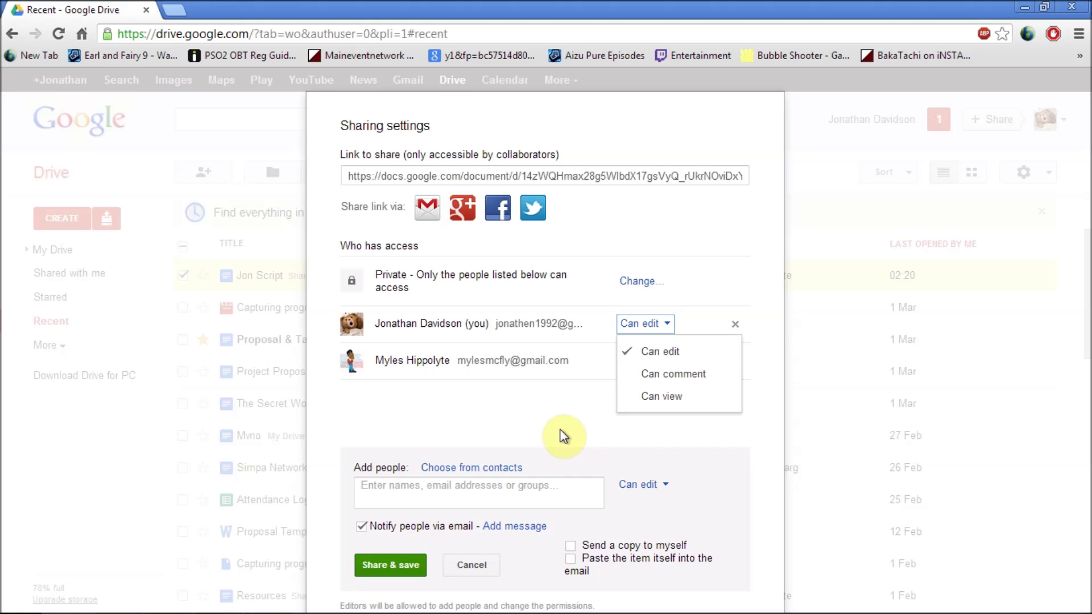
{"action": "left_click", "coordinate": [457, 565]}
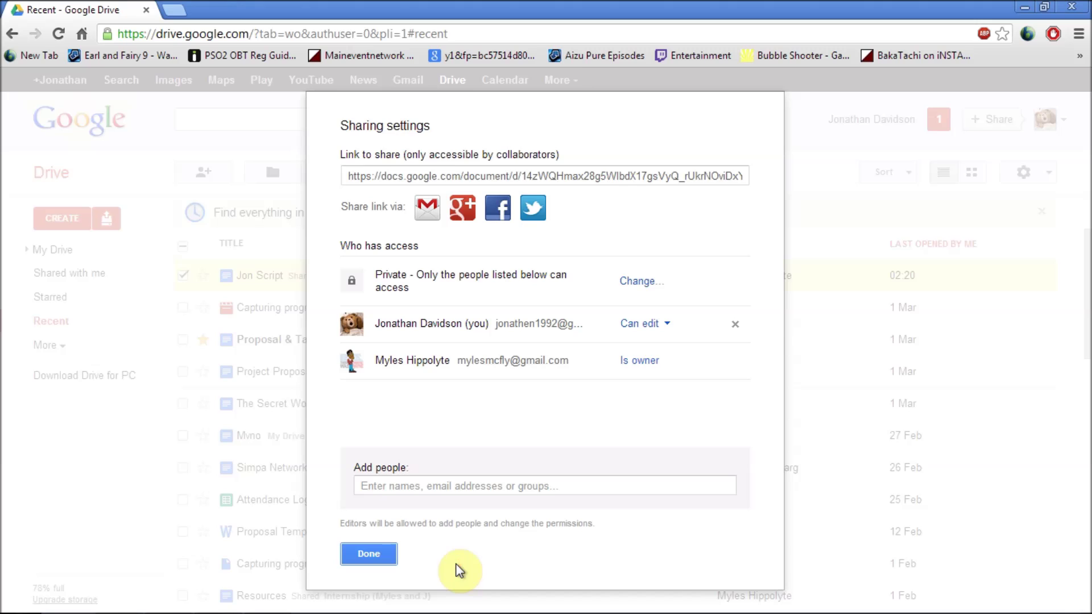
{"action": "left_click", "coordinate": [371, 554]}
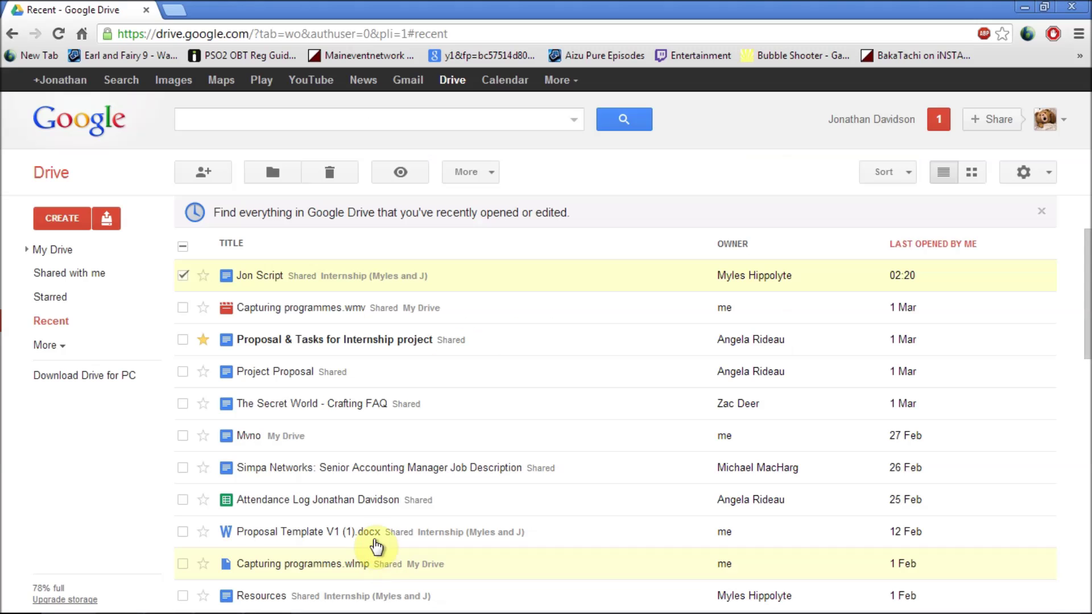
Preview 'The Secret World - Crafting FAQ', scroll through it, then close the preview
{"action": "left_click", "coordinate": [381, 381]}
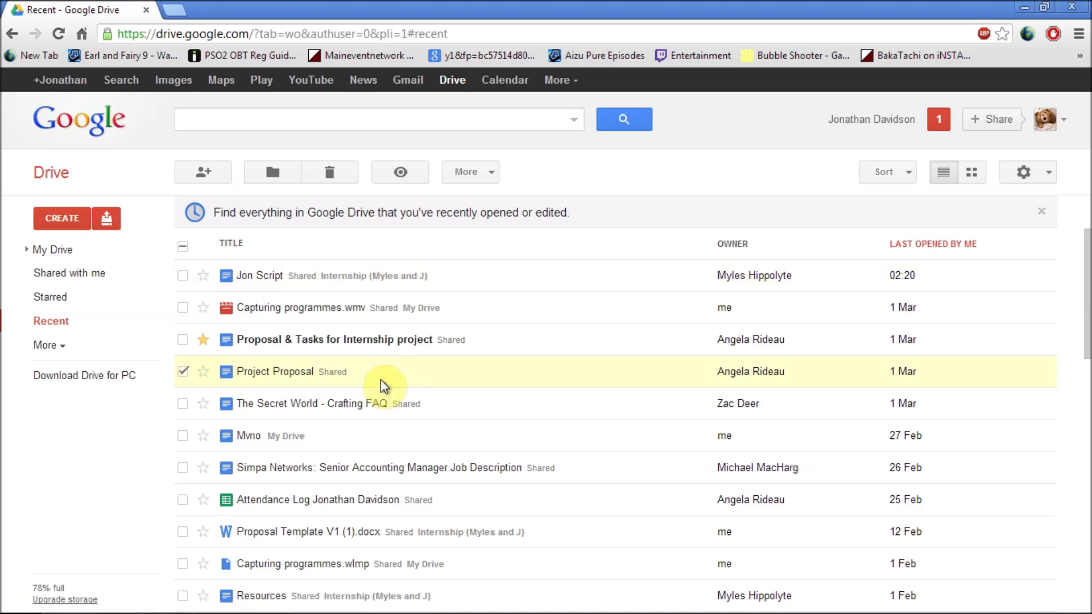
{"action": "left_click", "coordinate": [419, 406]}
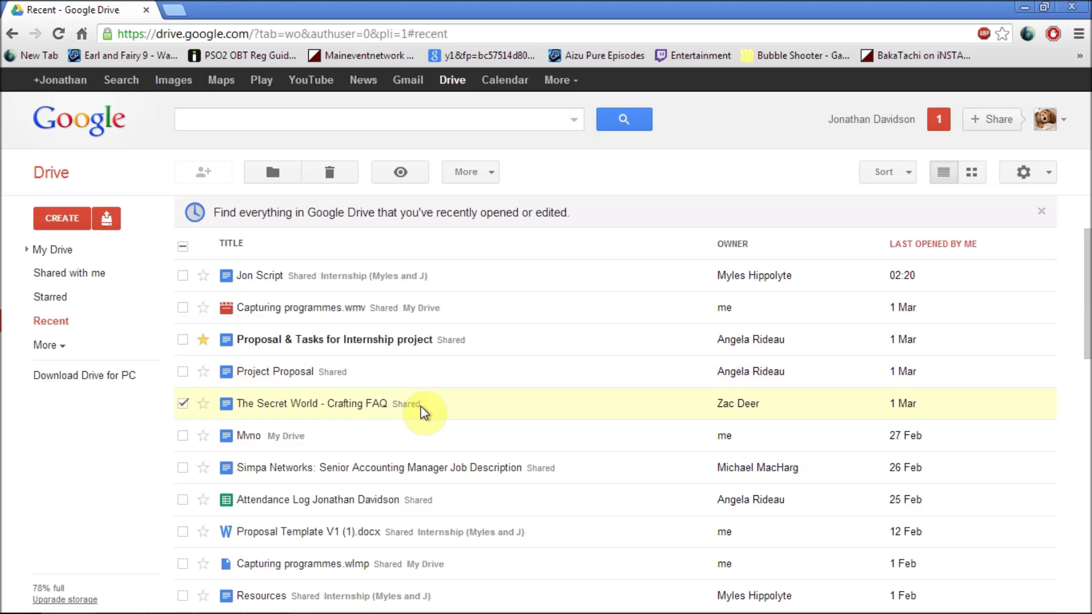
{"action": "left_click", "coordinate": [407, 173]}
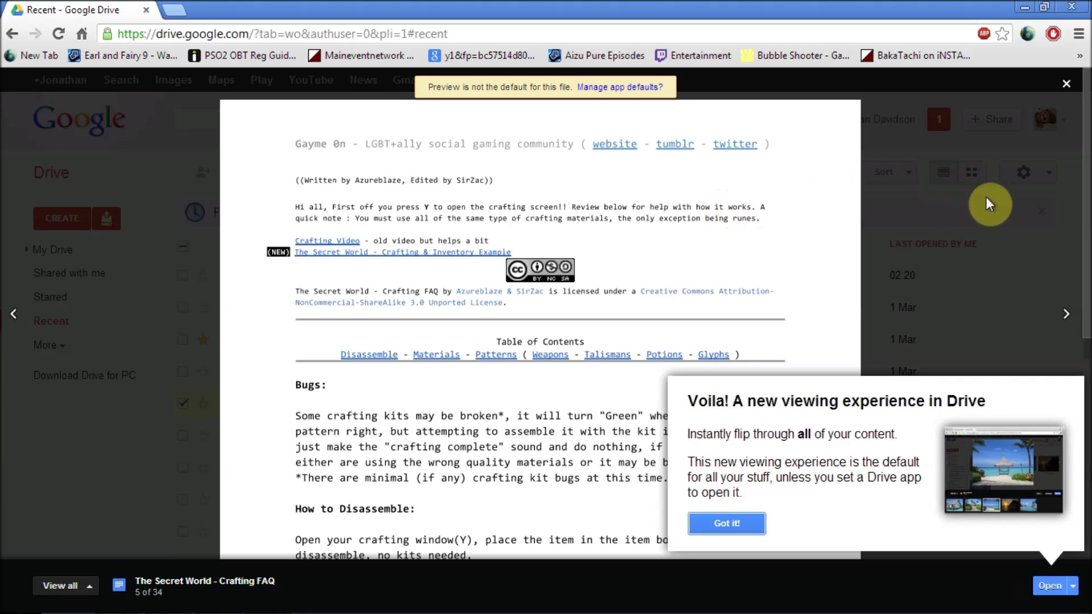
{"action": "scroll", "coordinate": [1080, 316], "scroll_direction": "down", "scroll_amount": 5}
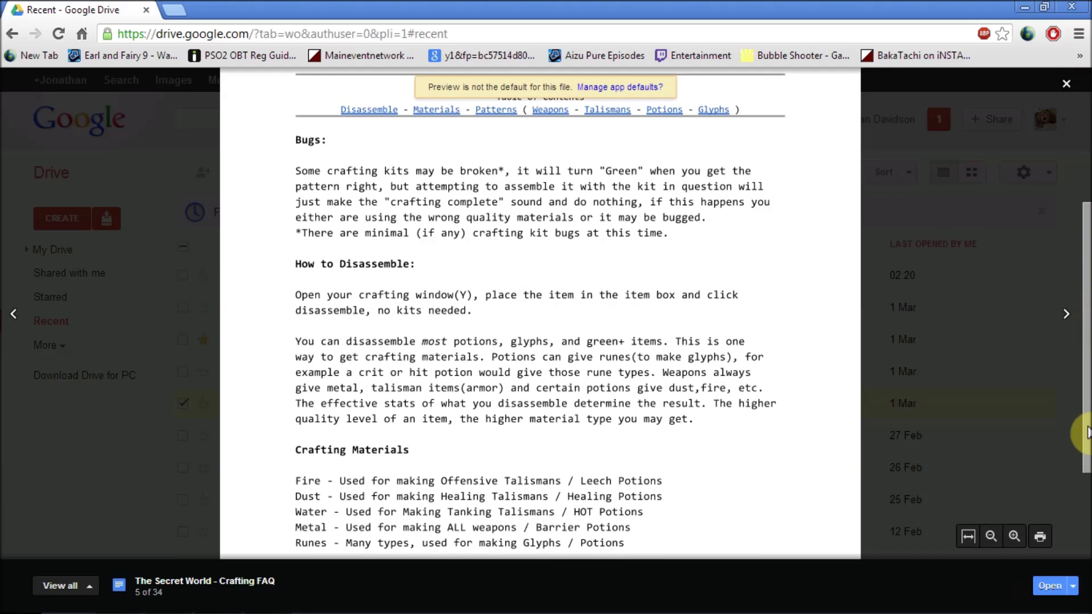
{"action": "left_click_drag", "start_coordinate": [1087, 432], "coordinate": [1086, 169]}
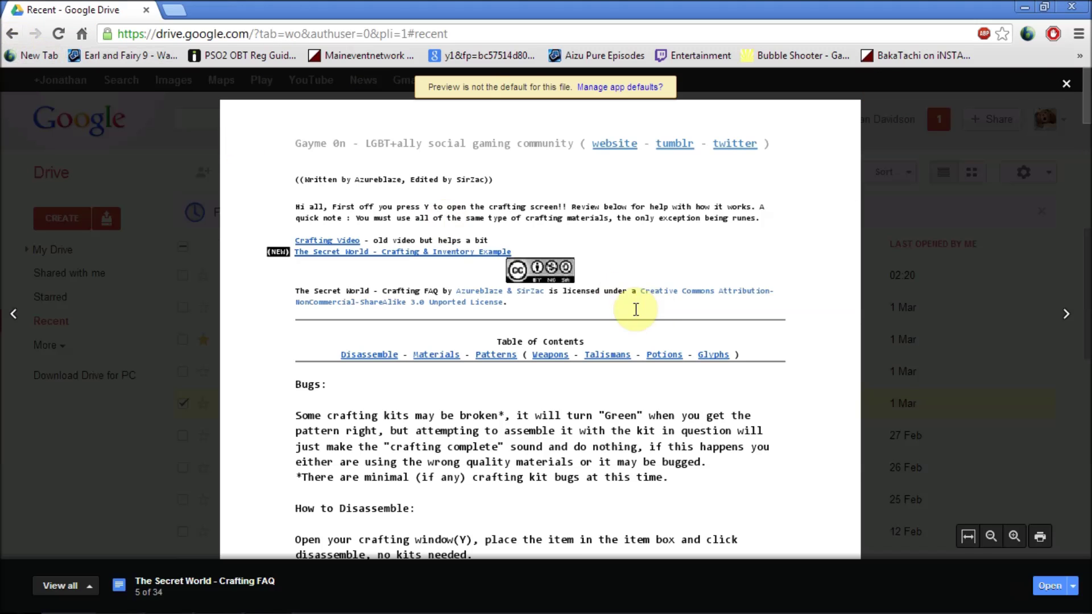
{"action": "left_click", "coordinate": [1068, 86]}
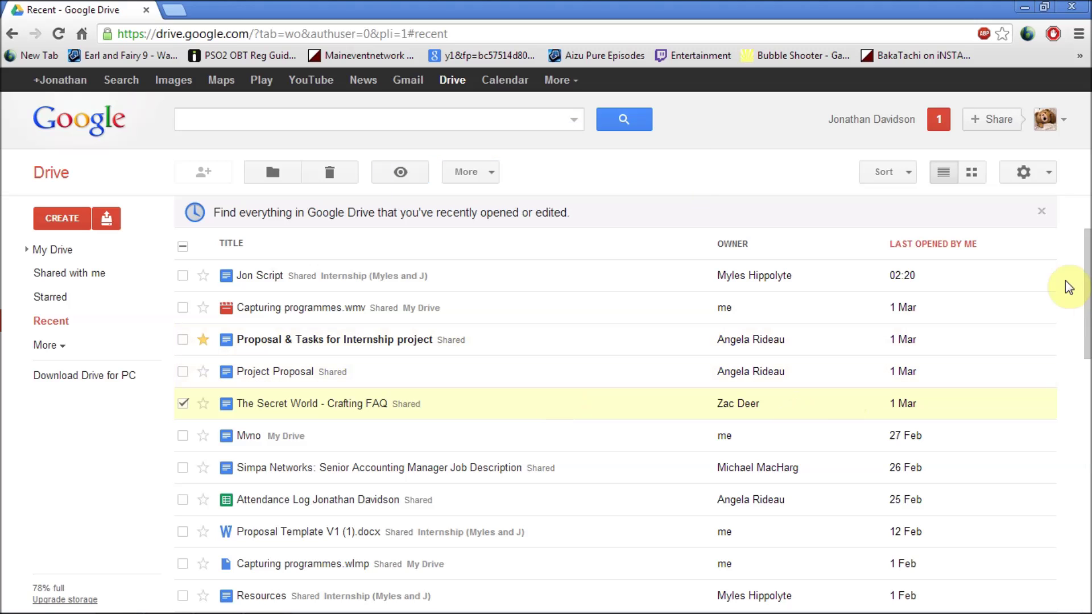
{"action": "left_click_drag", "start_coordinate": [1086, 288], "coordinate": [1086, 350]}
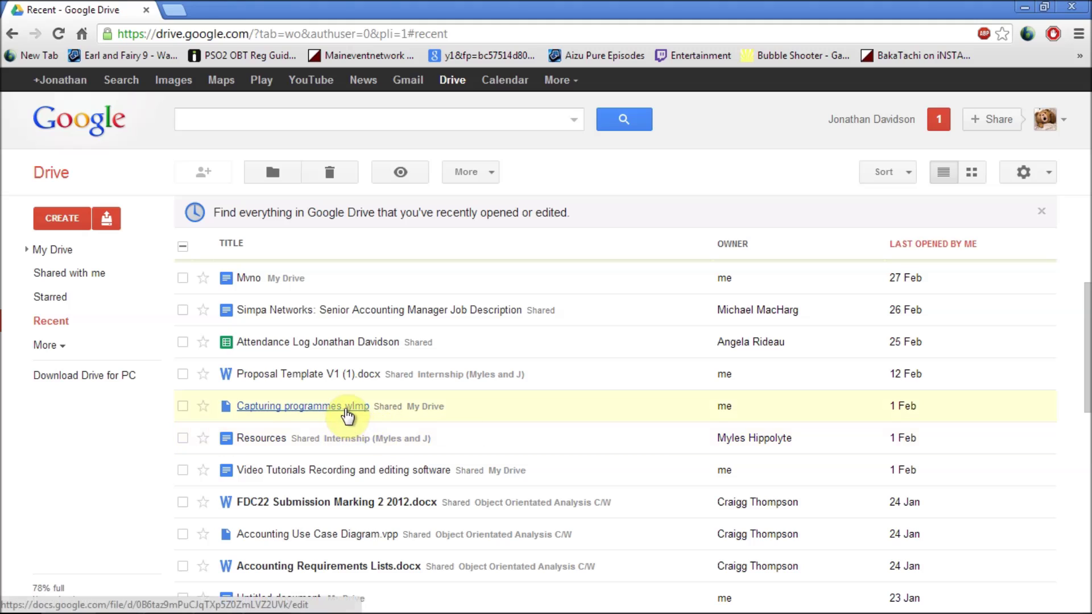
{"action": "left_click", "coordinate": [414, 413], "text": "shift"}
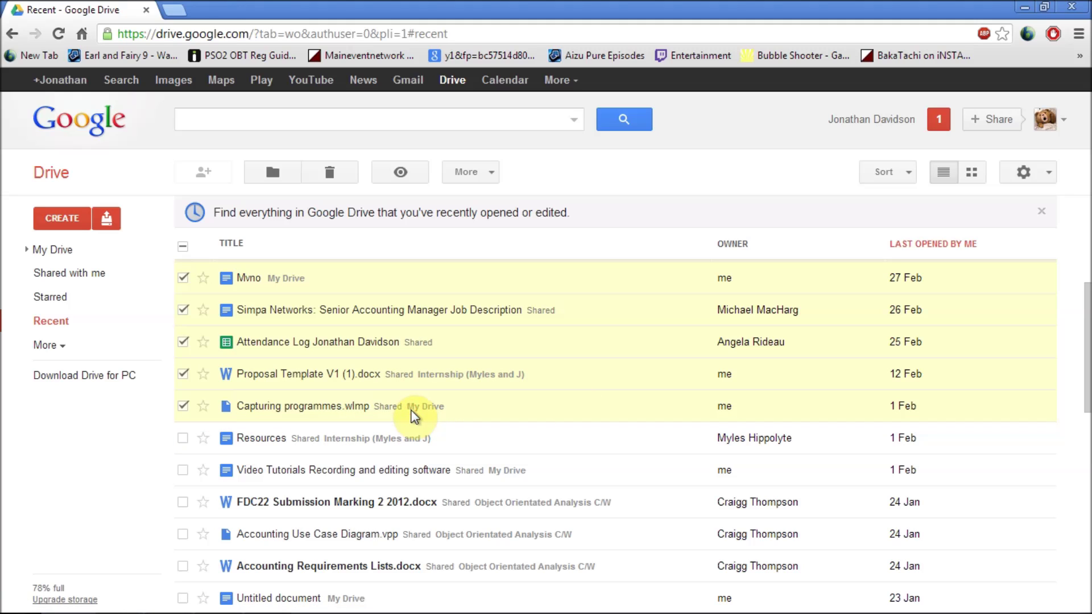
{"action": "scroll", "coordinate": [398, 512], "scroll_direction": "up", "scroll_amount": 2}
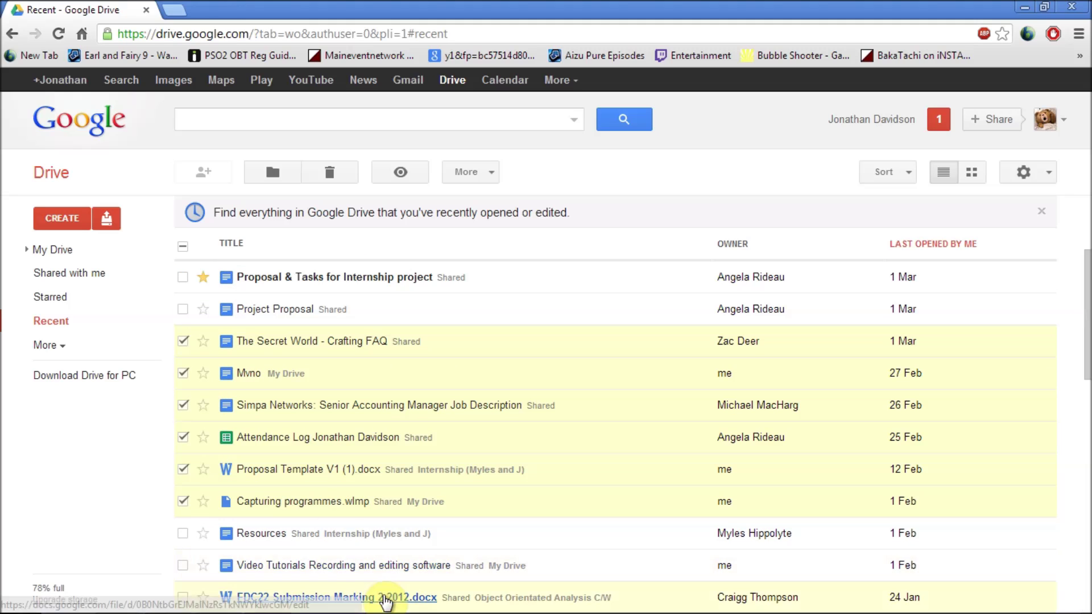
{"action": "left_click", "coordinate": [182, 501]}
{"action": "left_click", "coordinate": [183, 469]}
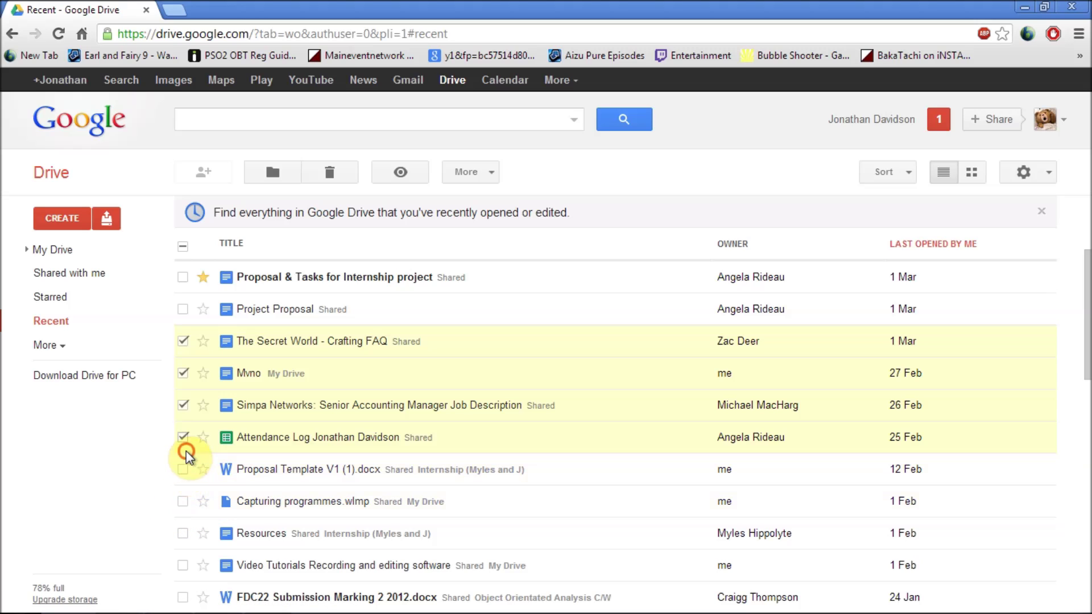
{"action": "left_click", "coordinate": [183, 437]}
{"action": "left_click", "coordinate": [183, 405]}
{"action": "left_click", "coordinate": [183, 374]}
{"action": "left_click", "coordinate": [181, 342]}
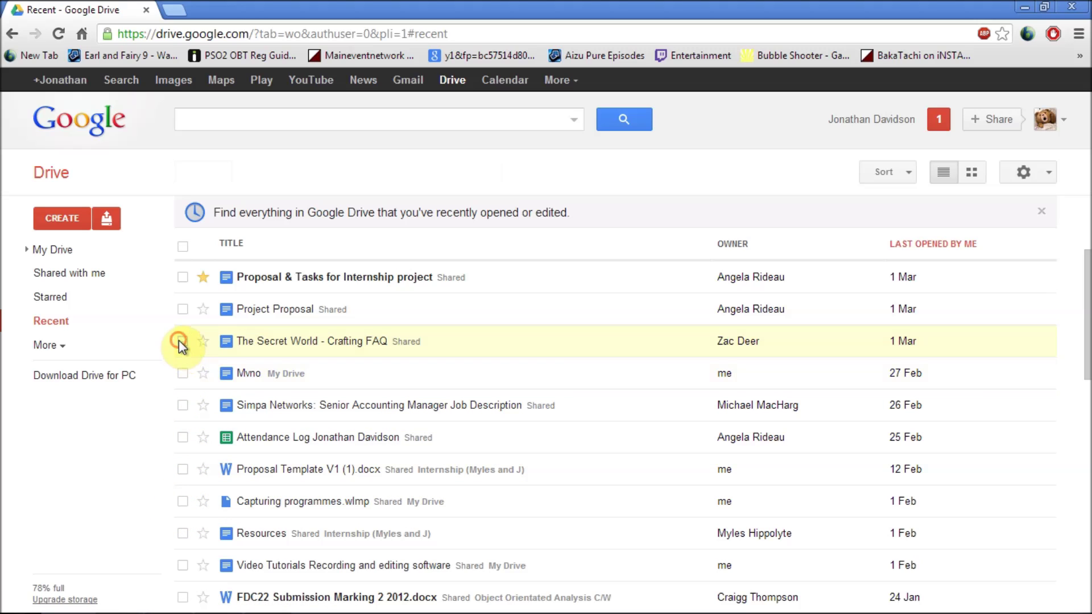
{"action": "left_click", "coordinate": [182, 374]}
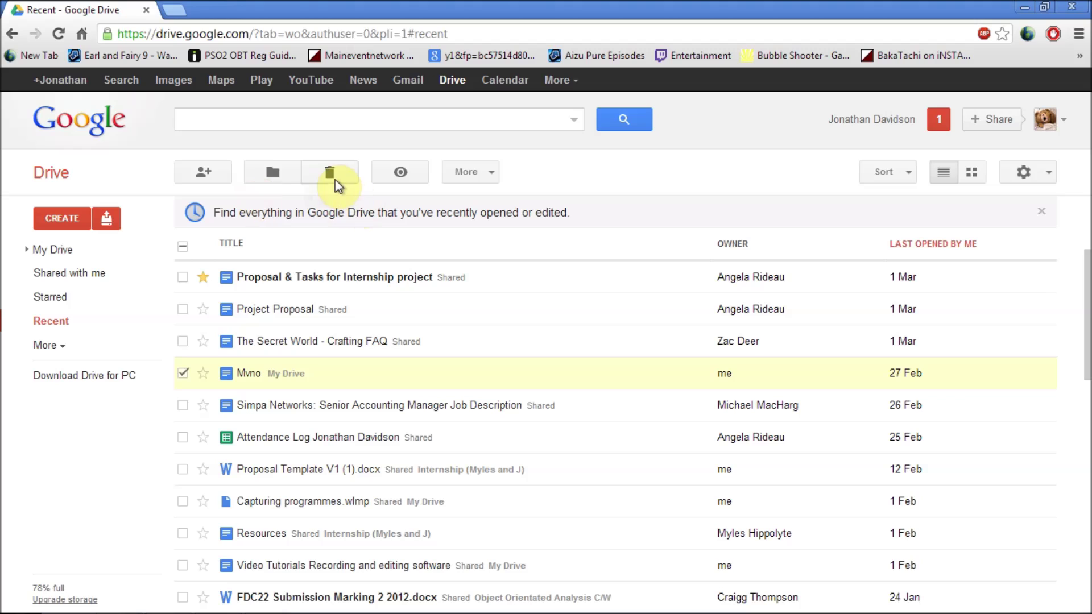
{"action": "left_click", "coordinate": [335, 180]}
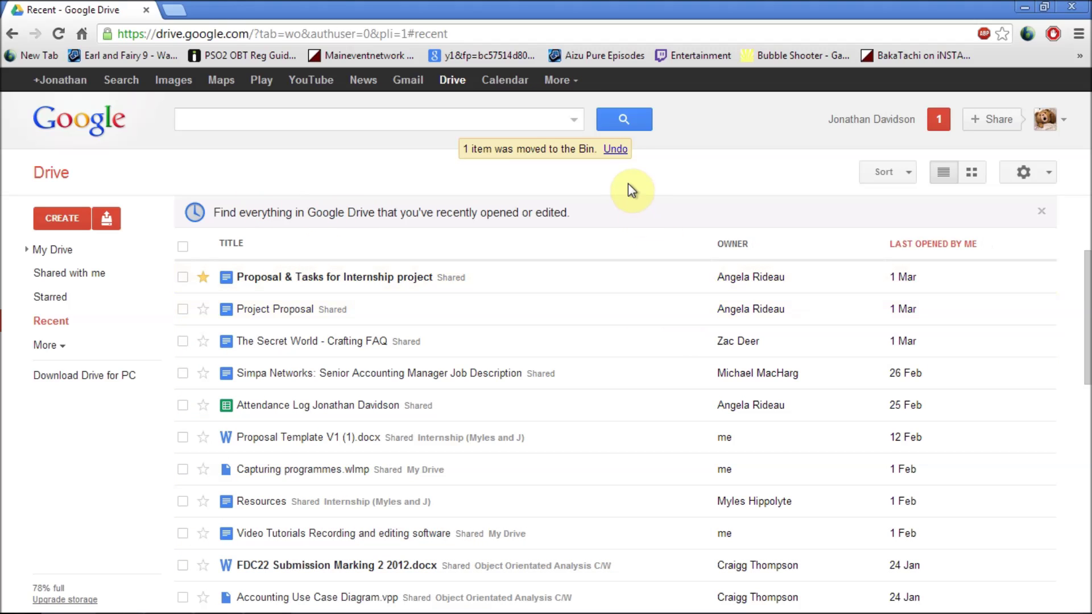
{"action": "left_click", "coordinate": [614, 149]}
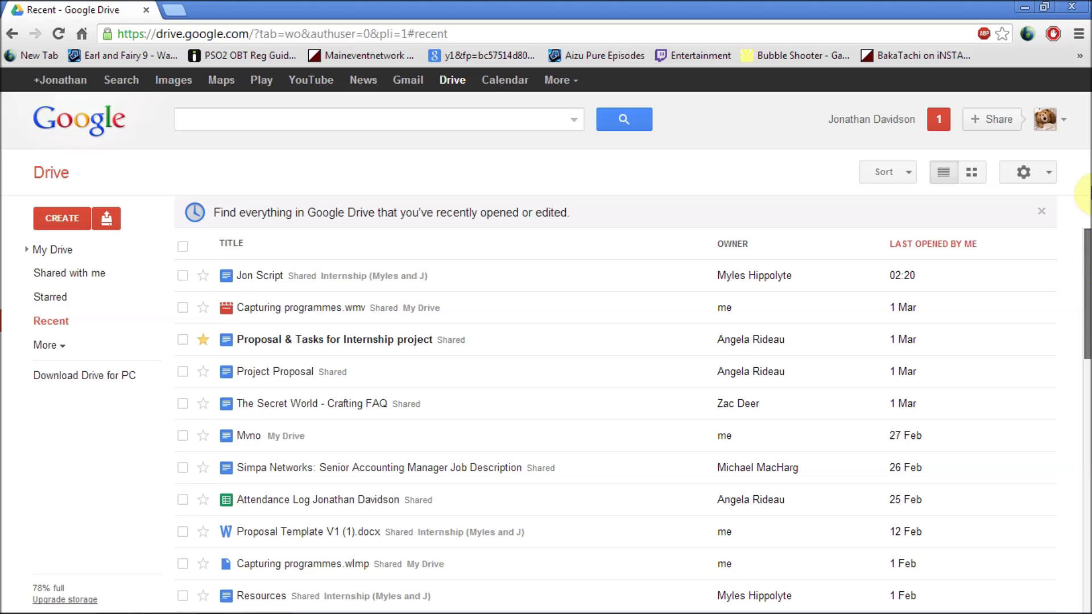
Sort the Recent files by Last modified
{"action": "scroll", "coordinate": [1076, 305], "scroll_direction": "down", "scroll_amount": 3}
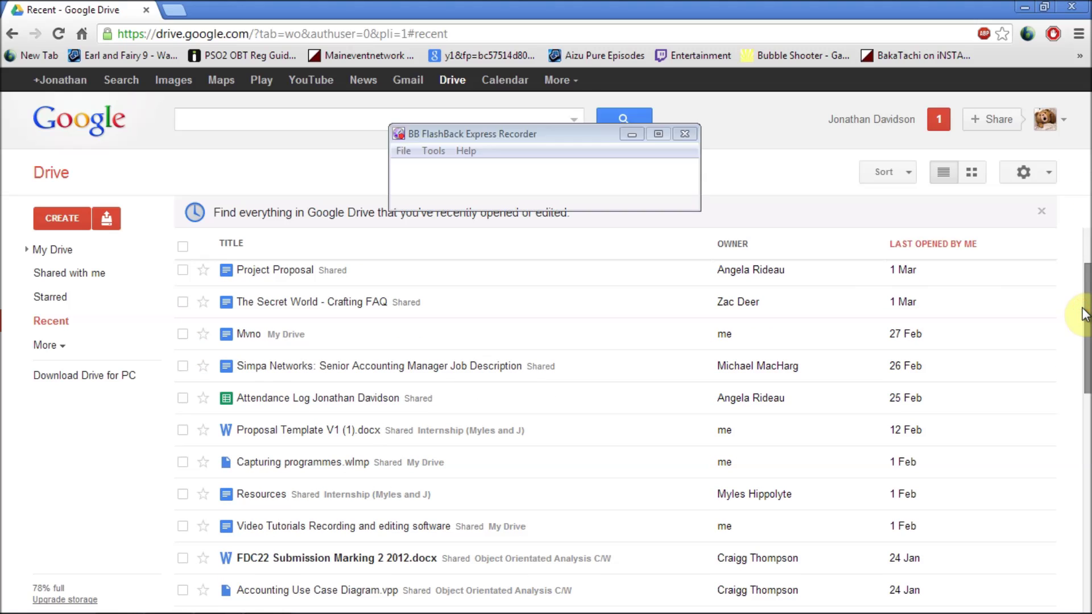
{"action": "left_click", "coordinate": [735, 195]}
{"action": "left_click", "coordinate": [908, 173]}
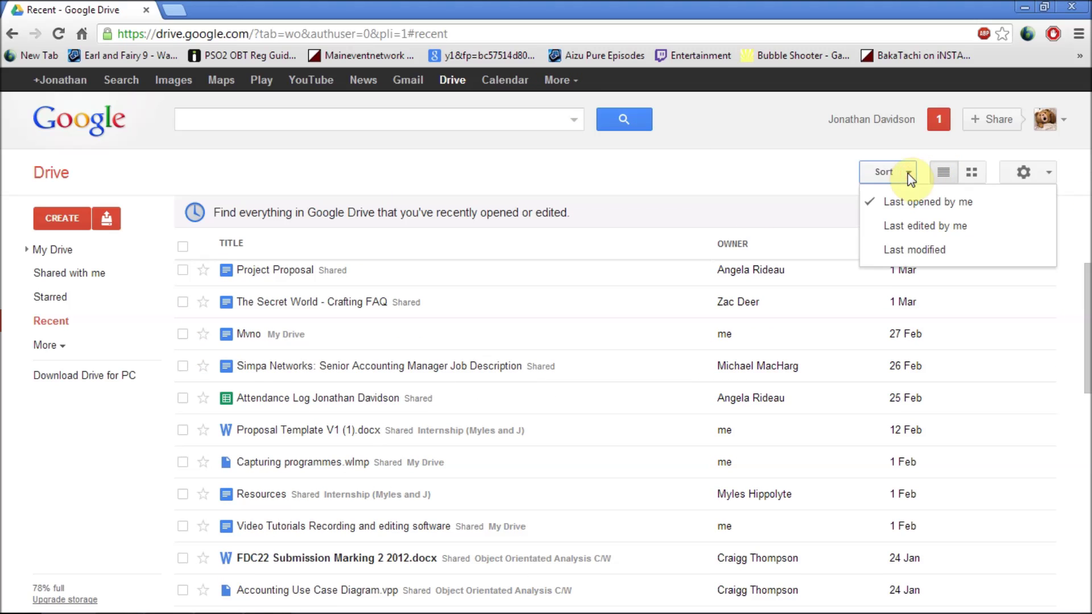
{"action": "left_click", "coordinate": [920, 249]}
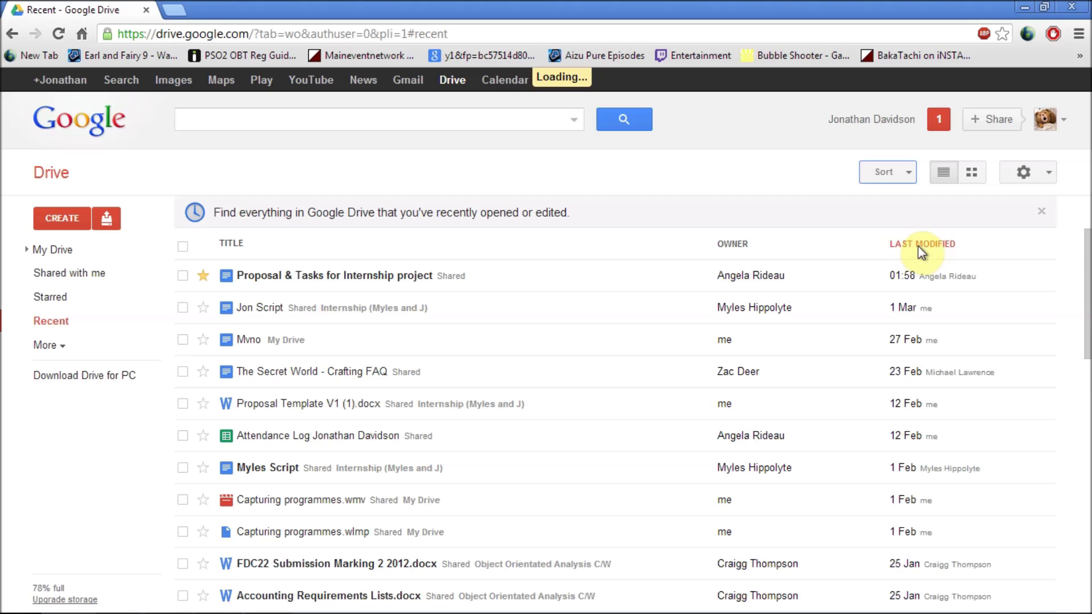
{"action": "scroll", "coordinate": [1087, 273], "scroll_direction": "down", "scroll_amount": 3}
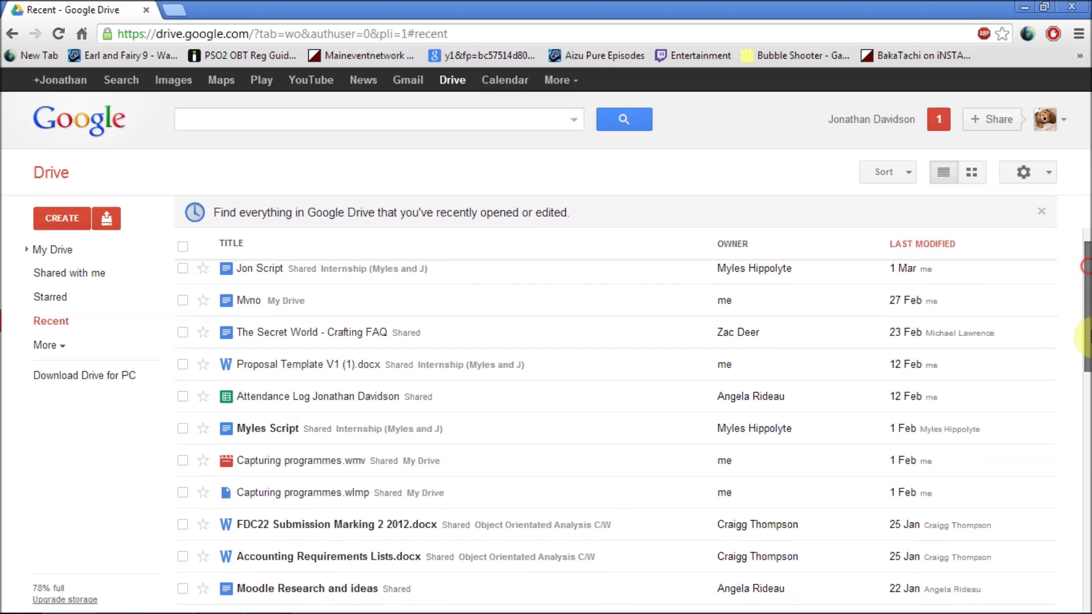
{"action": "scroll", "coordinate": [1088, 227], "scroll_direction": "up", "scroll_amount": 3}
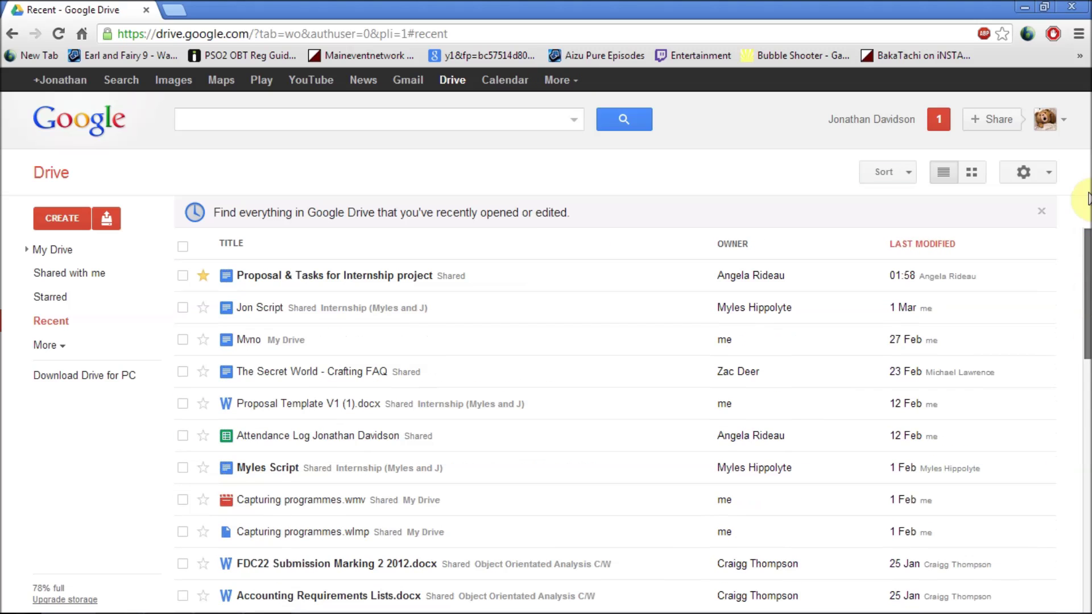
Show the files as a thumbnail grid, then switch back to list view
{"action": "left_click", "coordinate": [942, 177]}
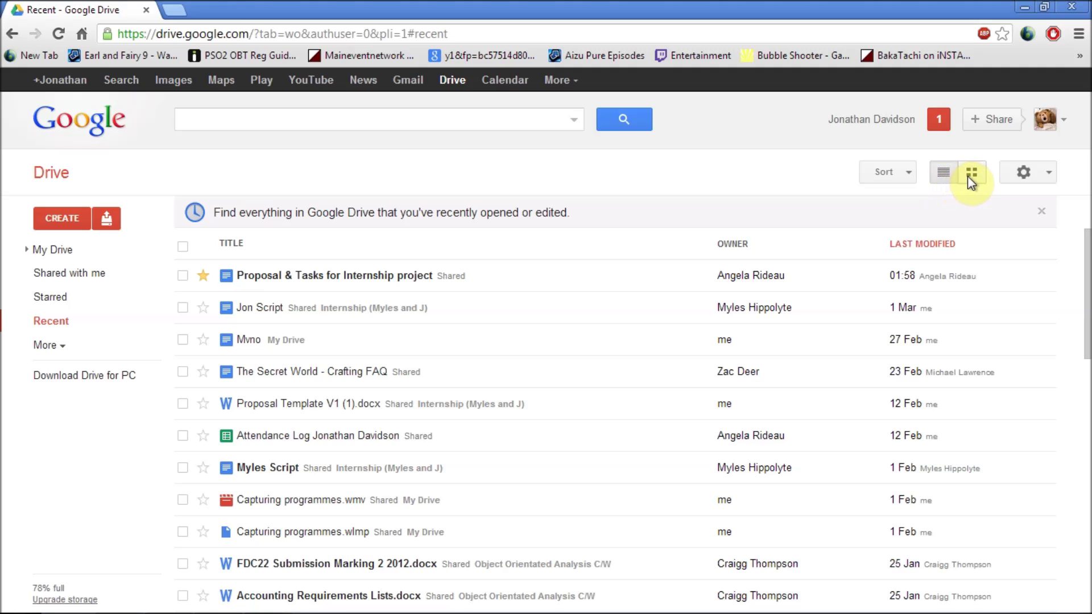
{"action": "left_click", "coordinate": [889, 172]}
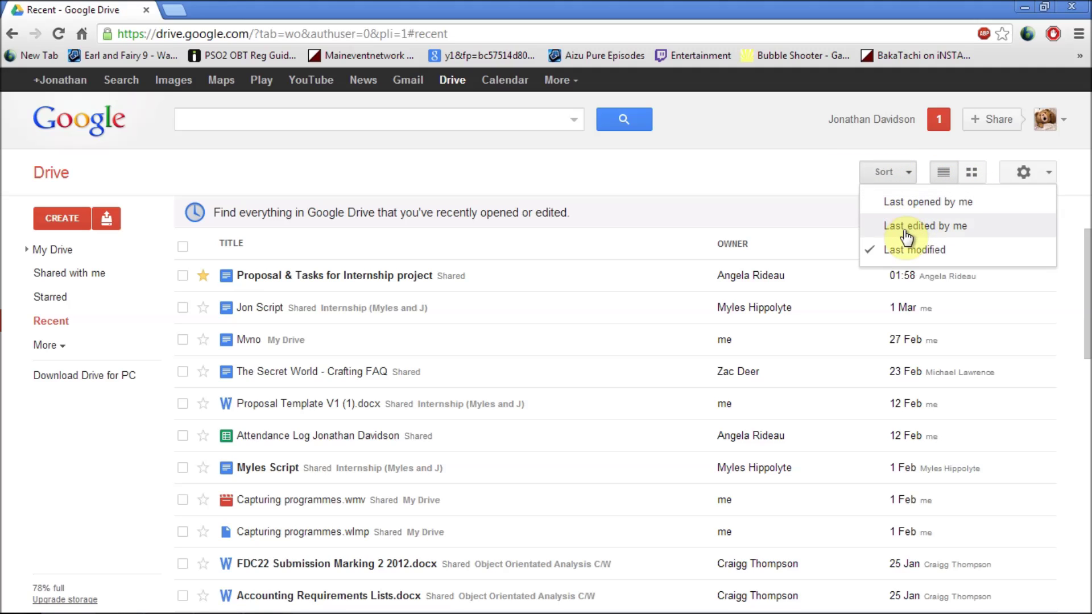
{"action": "left_click", "coordinate": [971, 172]}
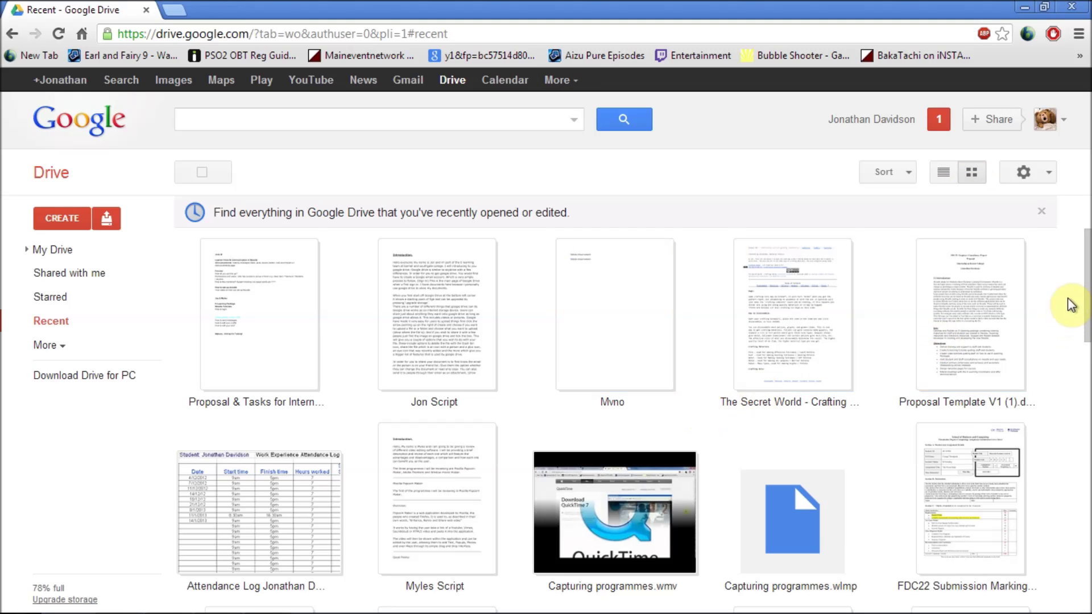
{"action": "left_click_drag", "start_coordinate": [1086, 315], "coordinate": [1086, 242]}
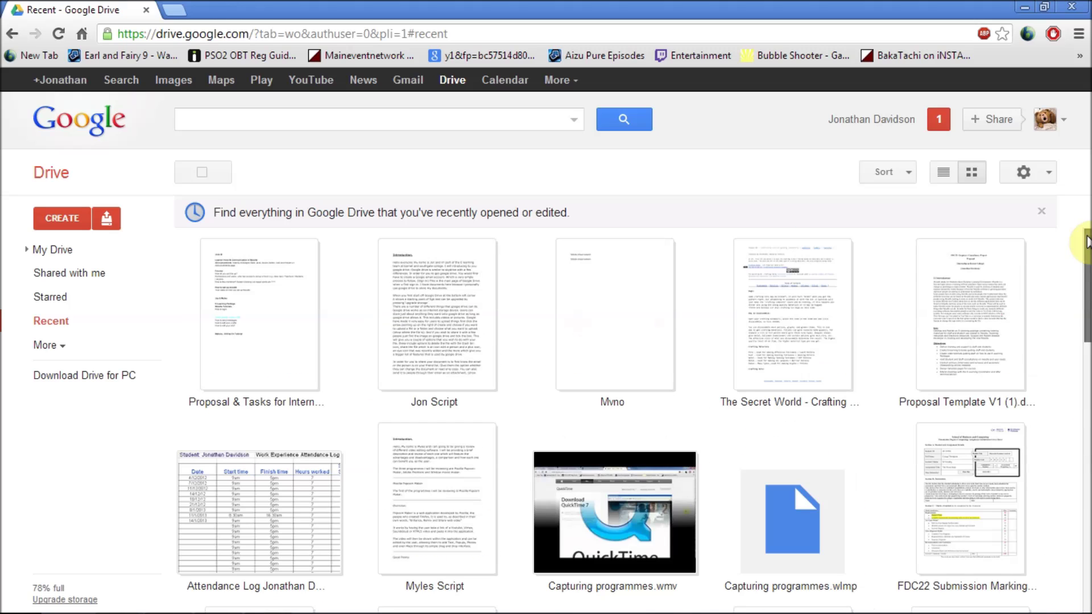
{"action": "left_click", "coordinate": [941, 173]}
Switch the file list's display density to Compact, then to Cosy
{"action": "left_click", "coordinate": [1050, 175]}
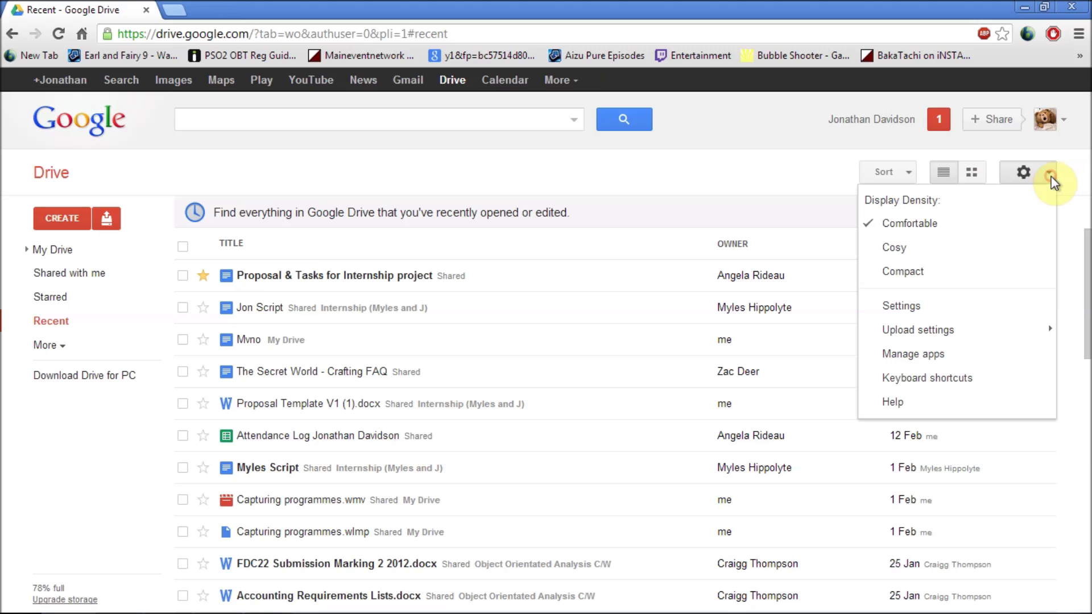
{"action": "left_click", "coordinate": [941, 270]}
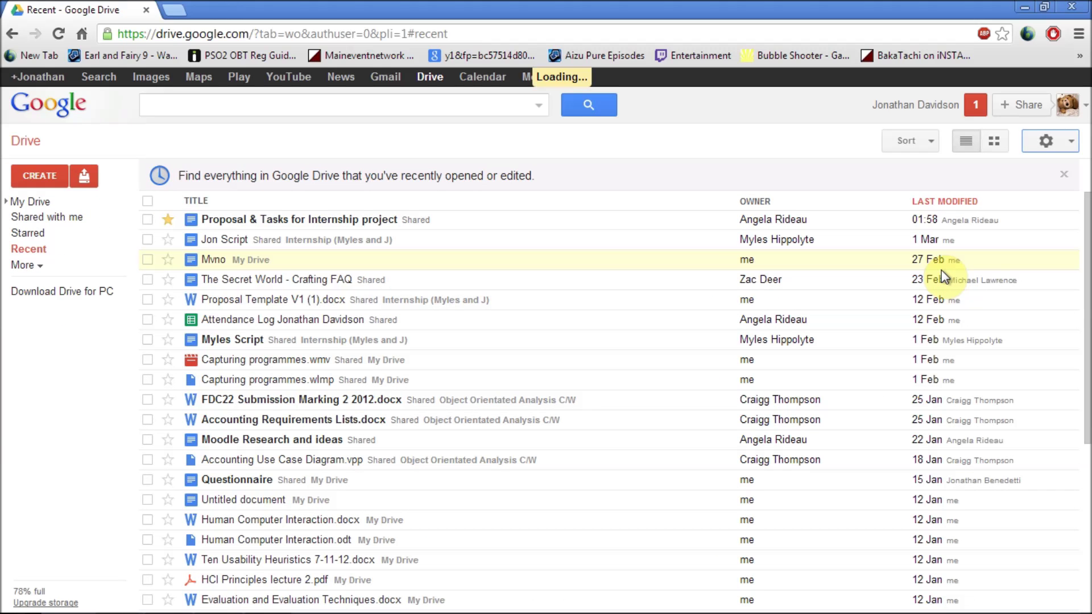
{"action": "left_click_drag", "start_coordinate": [1087, 261], "coordinate": [1087, 372]}
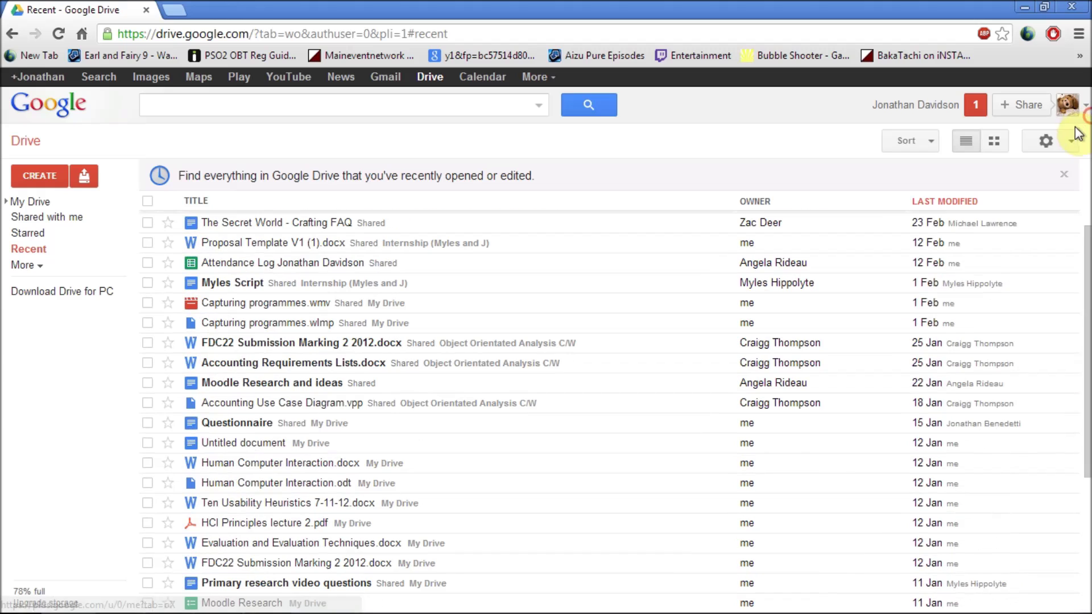
{"action": "left_click", "coordinate": [1047, 140]}
{"action": "left_click", "coordinate": [961, 194]}
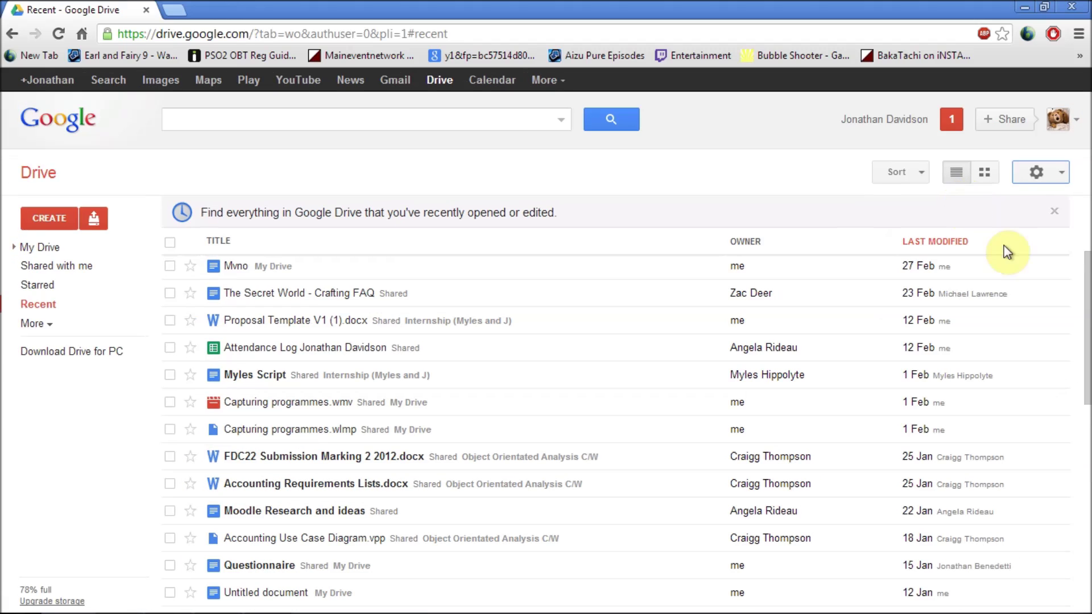
{"action": "left_click_drag", "start_coordinate": [1082, 284], "coordinate": [1086, 320]}
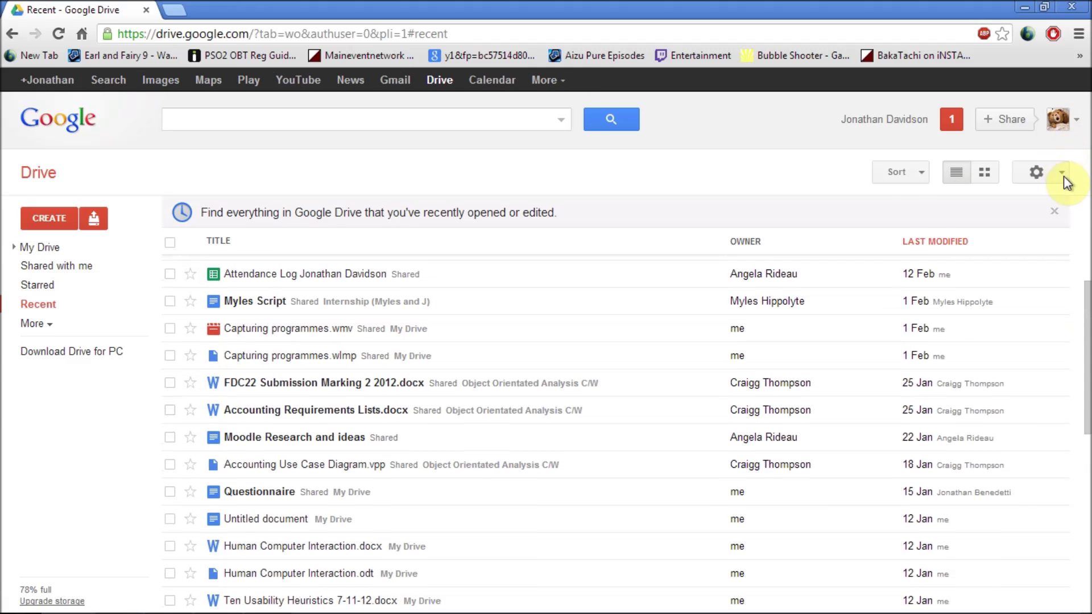
Restore Comfortable density and open the Drive Settings page
{"action": "left_click", "coordinate": [1063, 174]}
{"action": "left_click", "coordinate": [974, 222]}
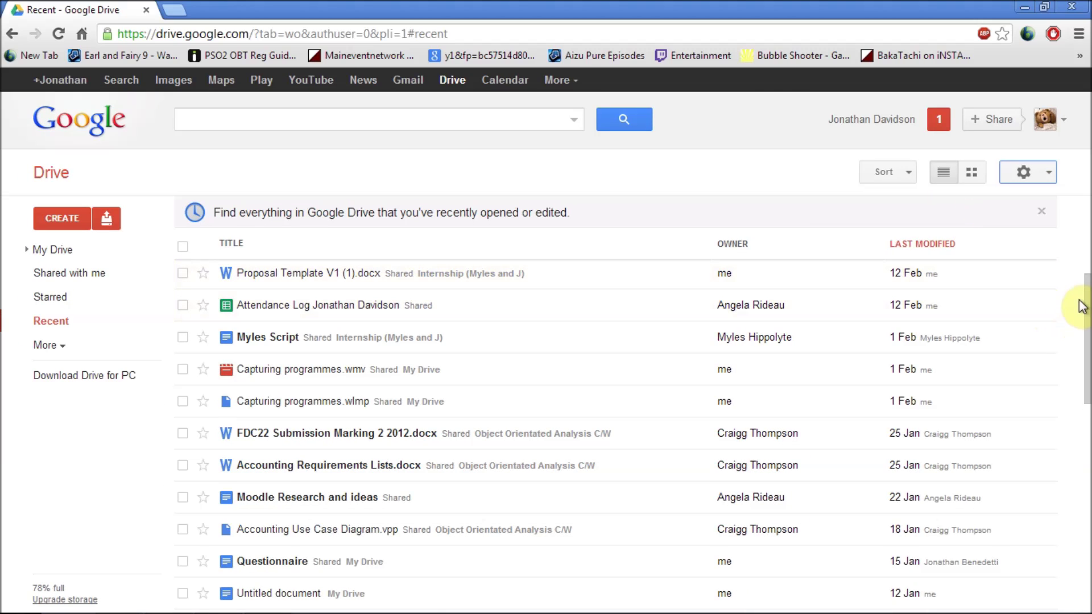
{"action": "left_click", "coordinate": [1049, 179]}
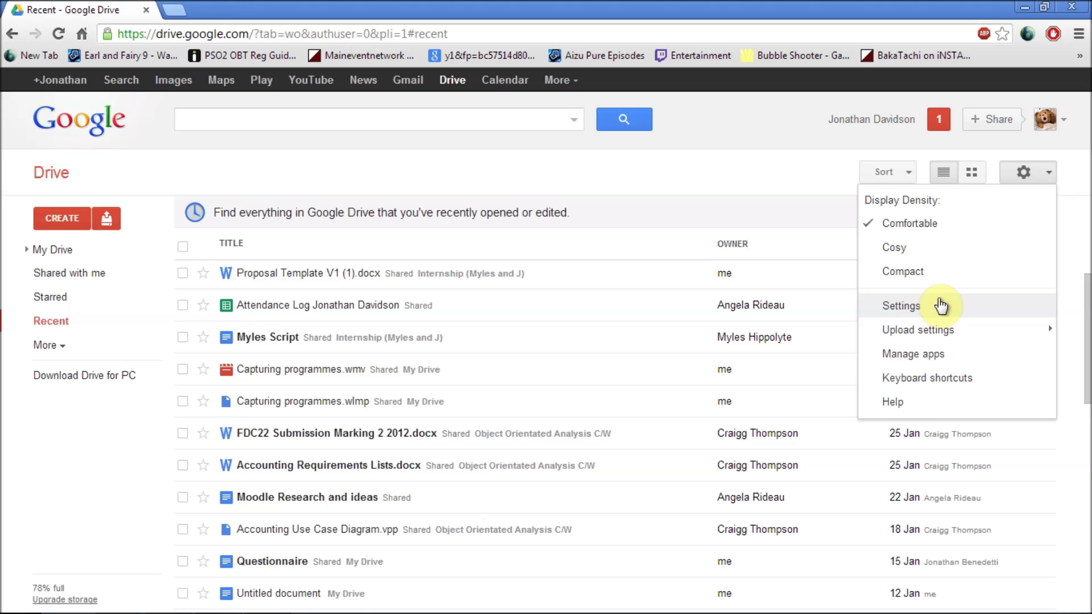
{"action": "left_click", "coordinate": [940, 306]}
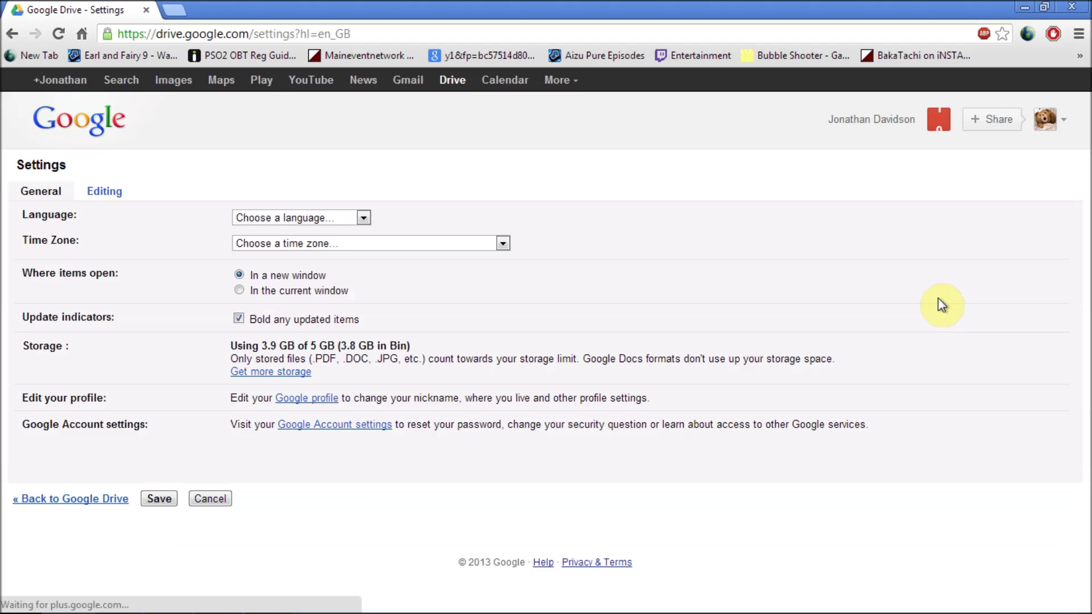
Browse the Language and Time Zone lists unchanged, then open the Google profile in a new tab
{"action": "left_click", "coordinate": [334, 218]}
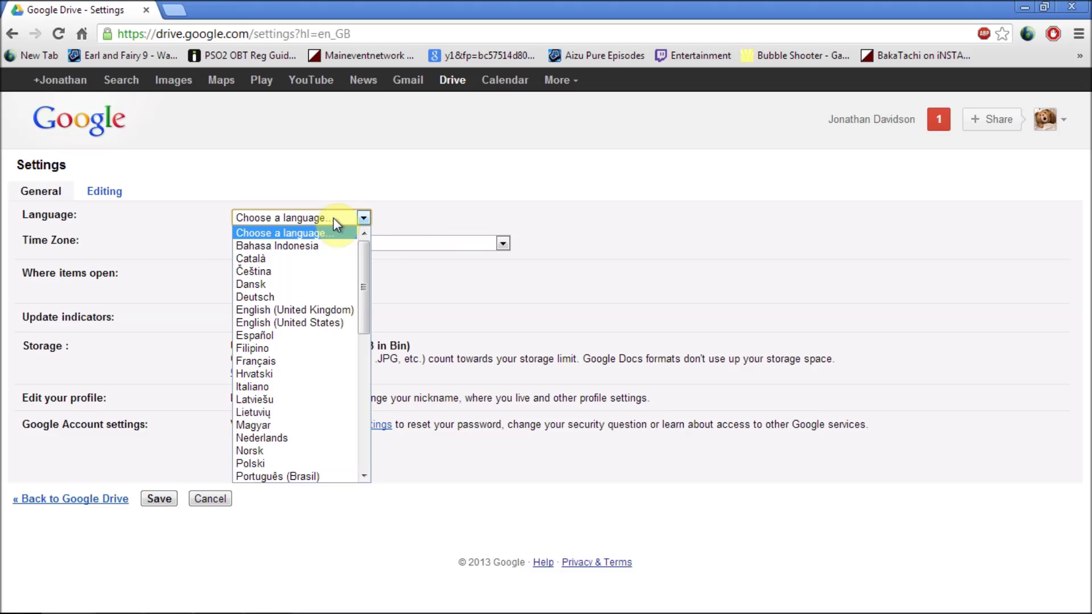
{"action": "left_click", "coordinate": [334, 217]}
{"action": "left_click", "coordinate": [391, 242]}
{"action": "left_click", "coordinate": [390, 244]}
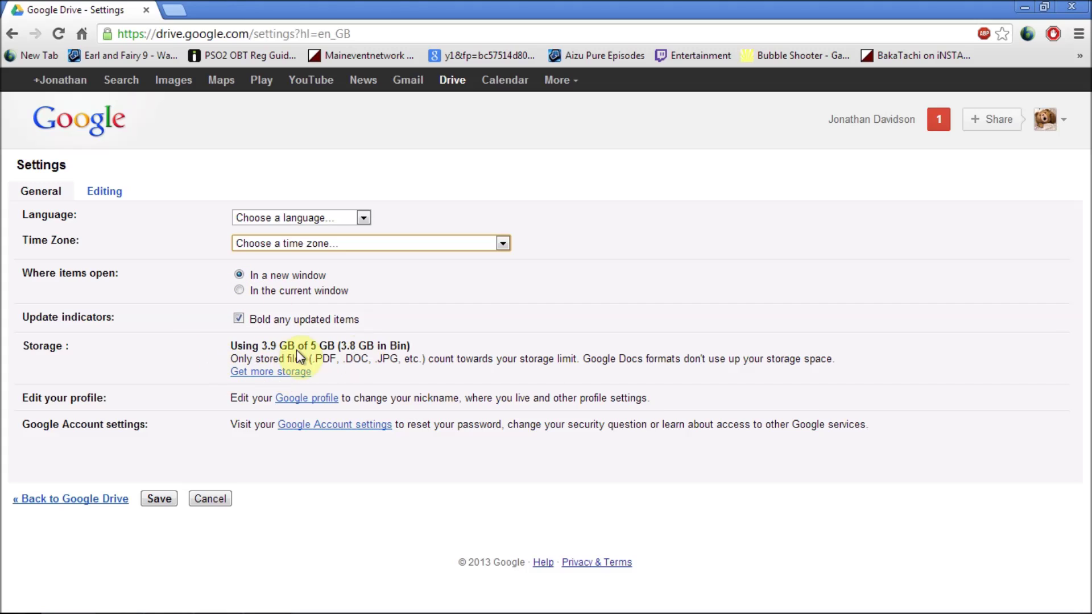
{"action": "left_click", "coordinate": [317, 400]}
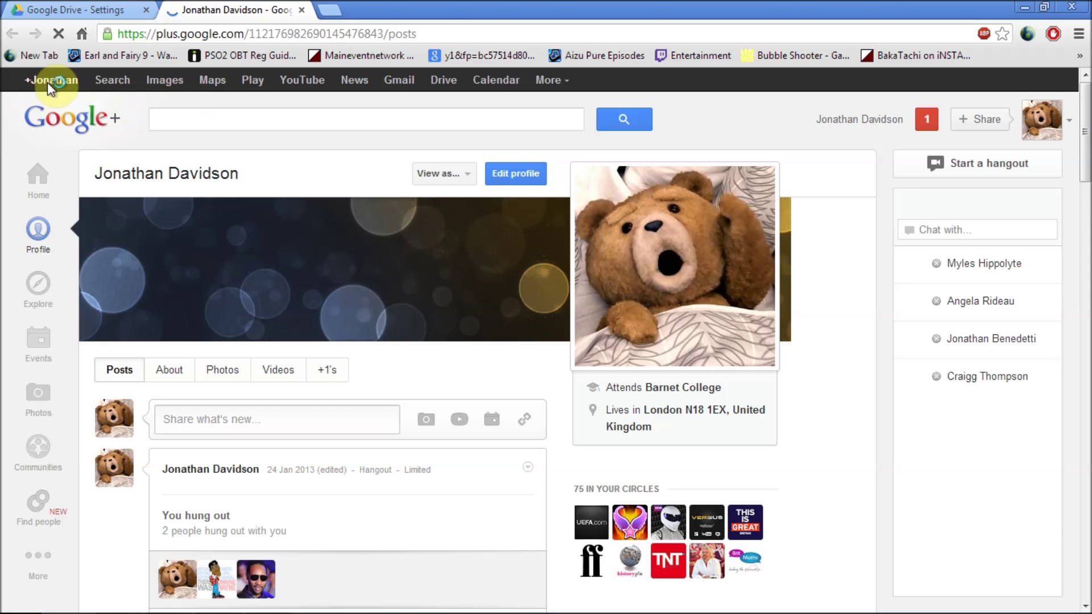
Close the profile tab with Ctrl+W and dismiss the software update notification
{"action": "key", "text": "ctrl+w"}
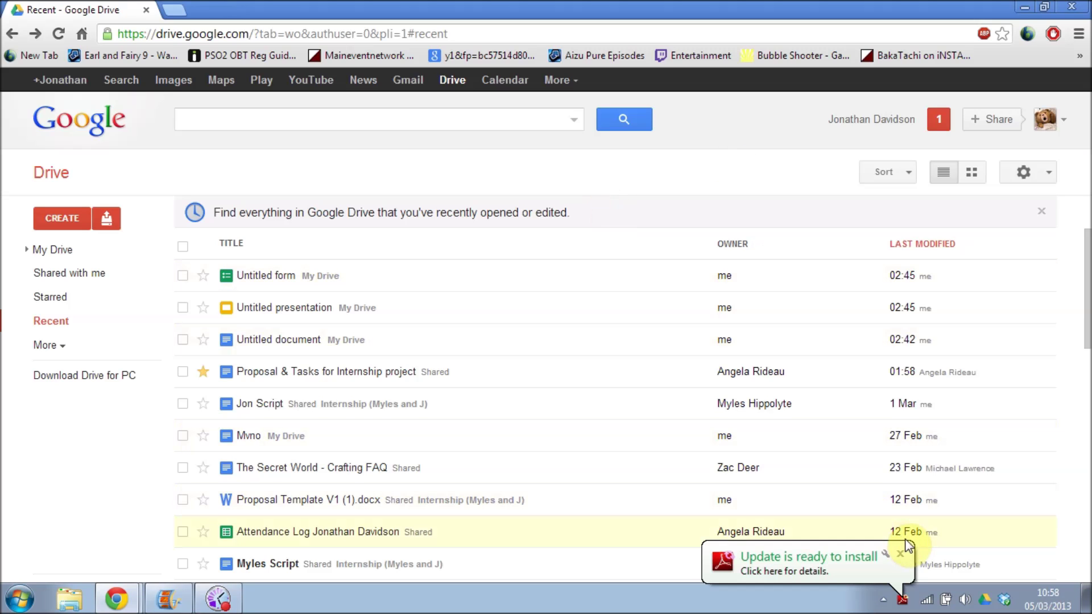
{"action": "left_click", "coordinate": [902, 553]}
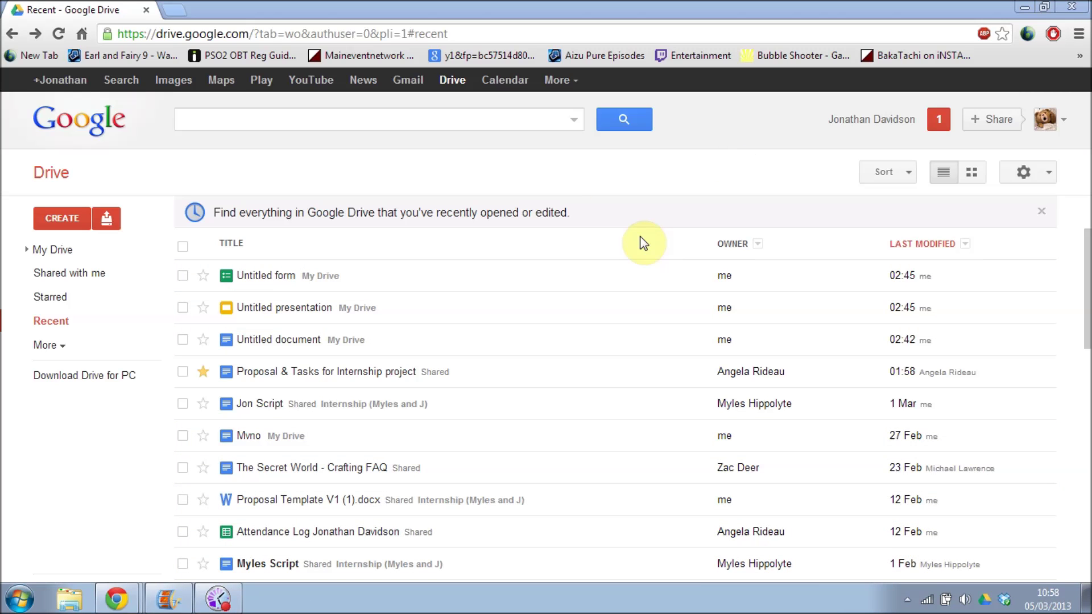